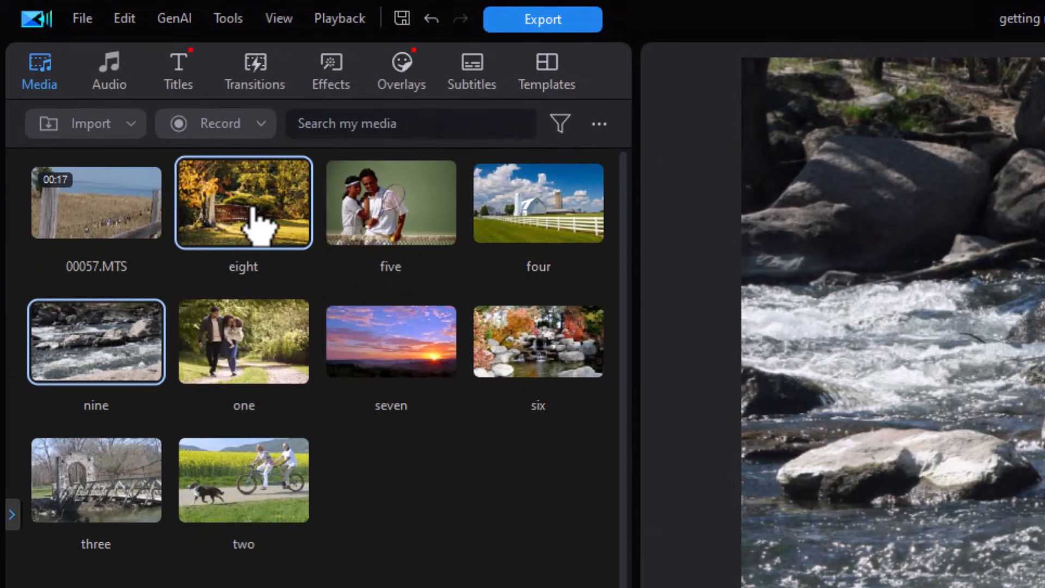
Step: Place the nine photos from "eight" through "two" on the first video track and set the project aspect ratio to 16:9
click(257, 227)
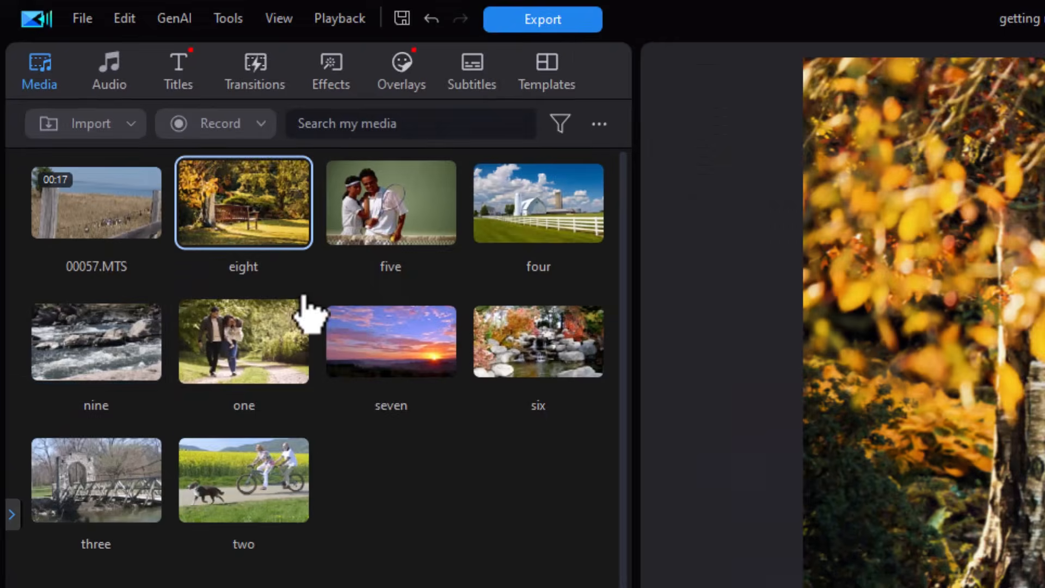
shift+click(258, 490)
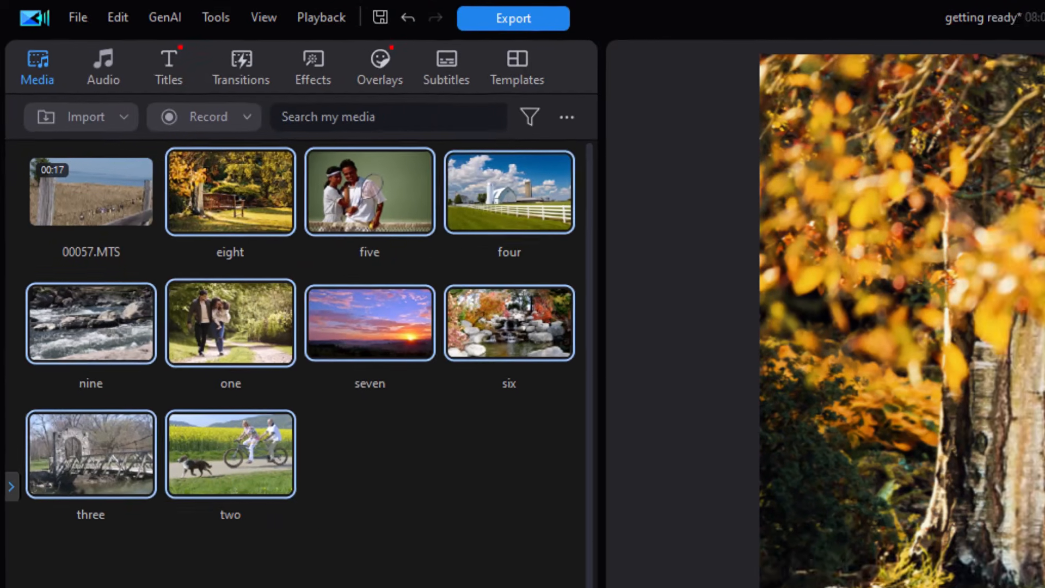
drag(230, 455, 159, 508)
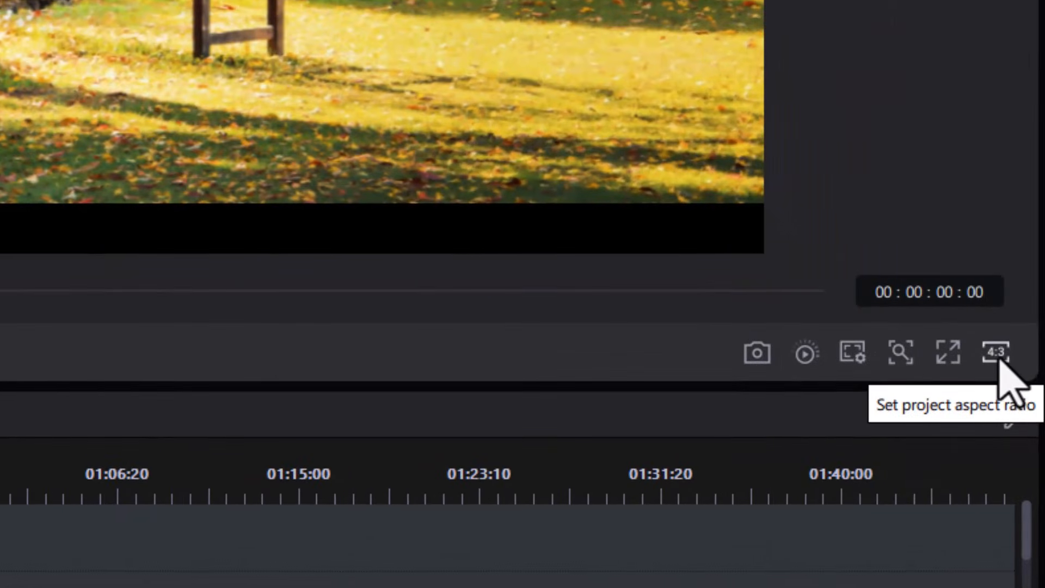
click(996, 353)
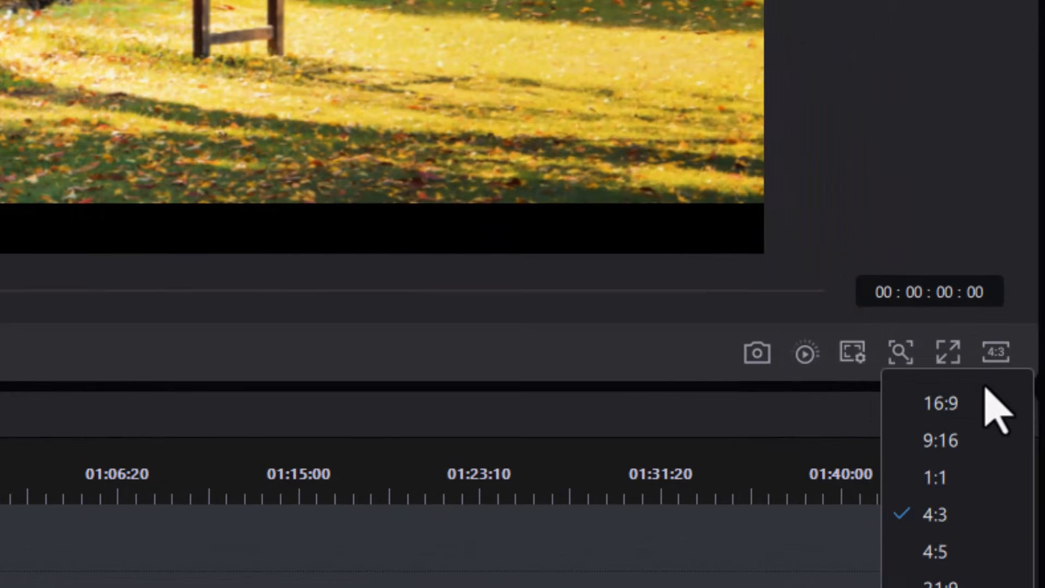
click(959, 403)
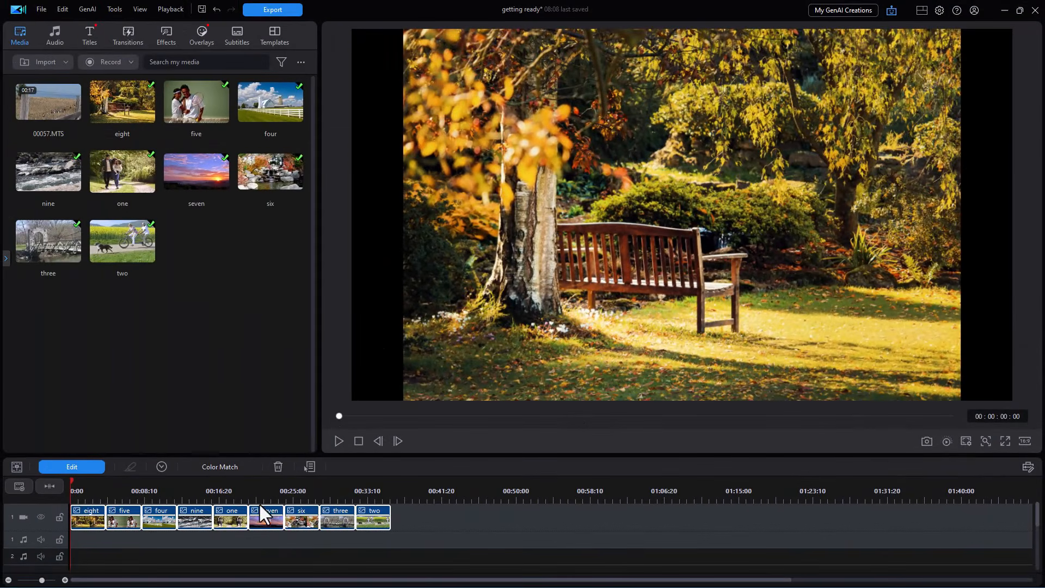
Step: Crop the "eight" clip with a 16:9 frame scaled to about 0.83, fitted inside the photo to exclude the black side bars
drag(72, 491, 86, 492)
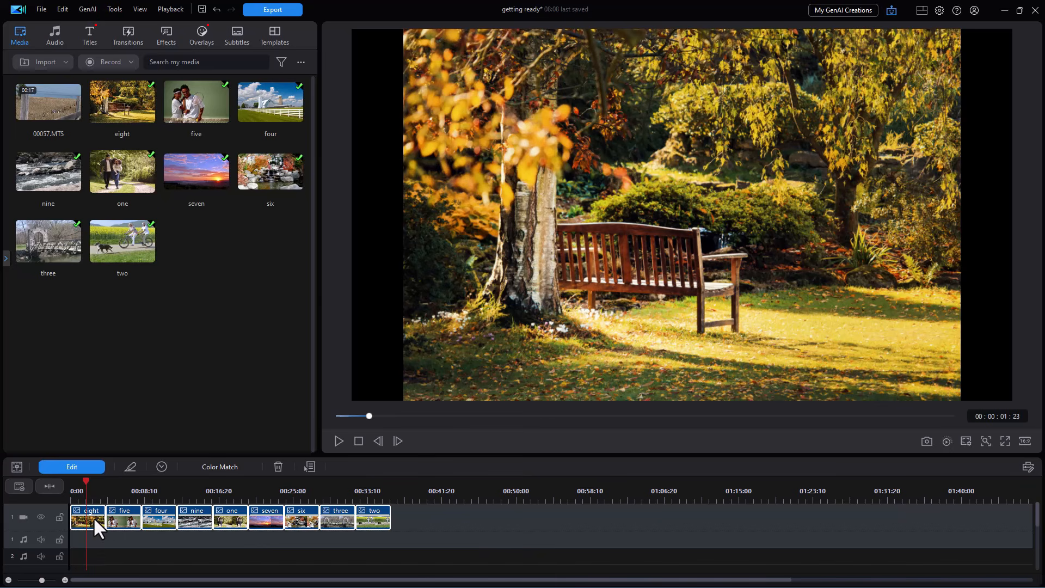
click(93, 516)
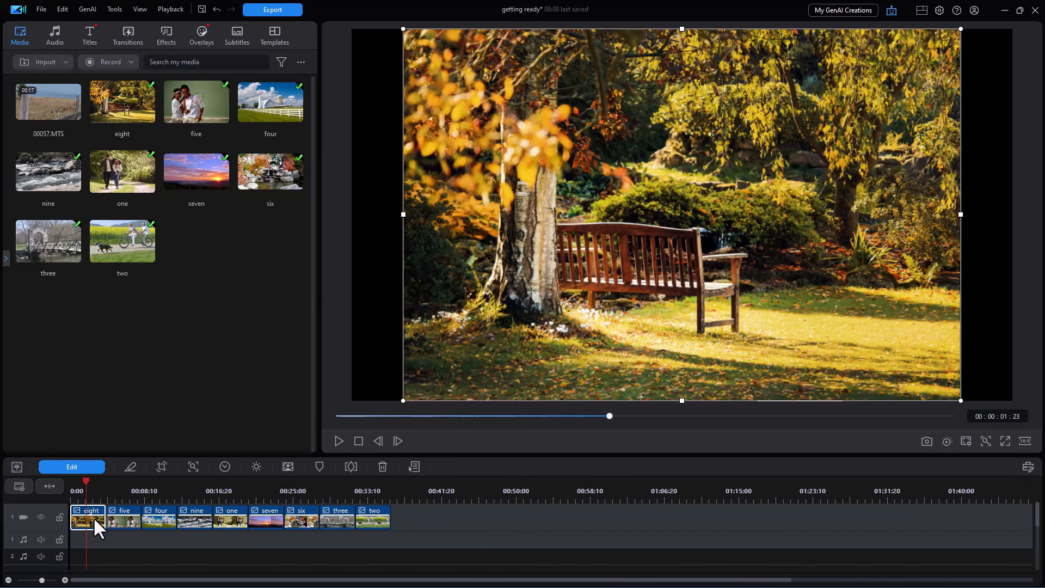
click(83, 467)
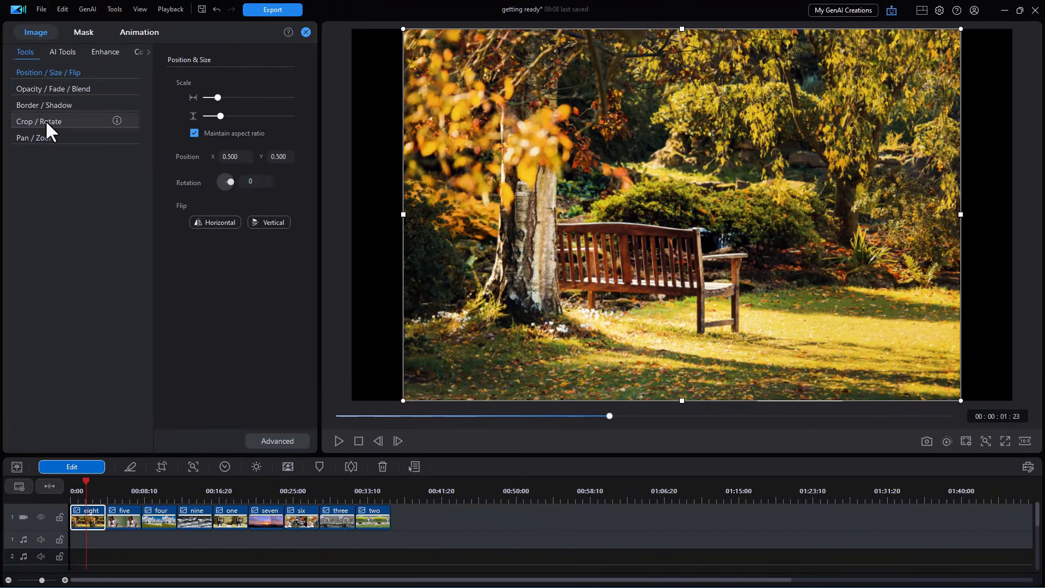
click(46, 122)
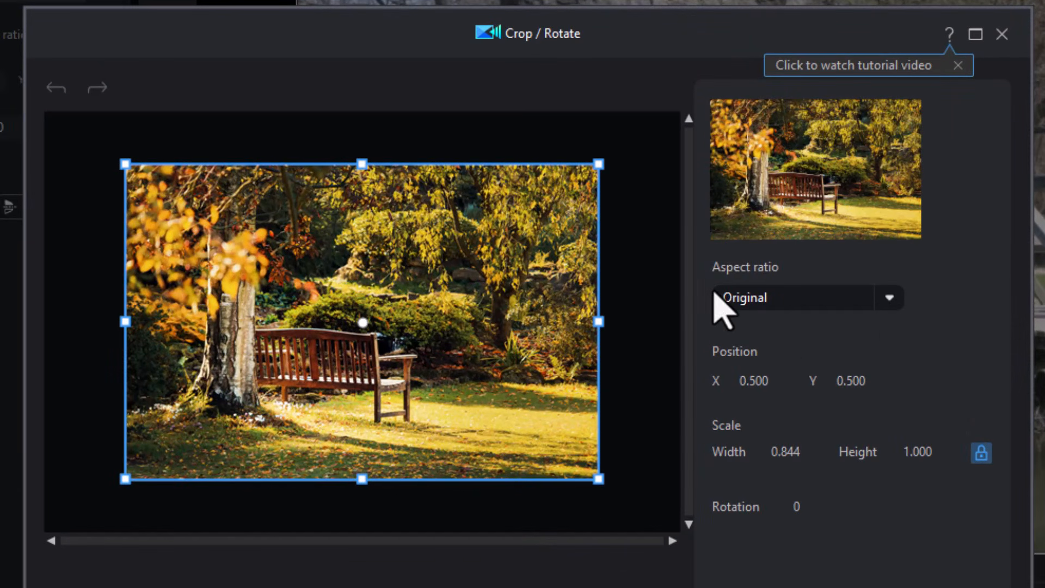
click(884, 299)
click(807, 340)
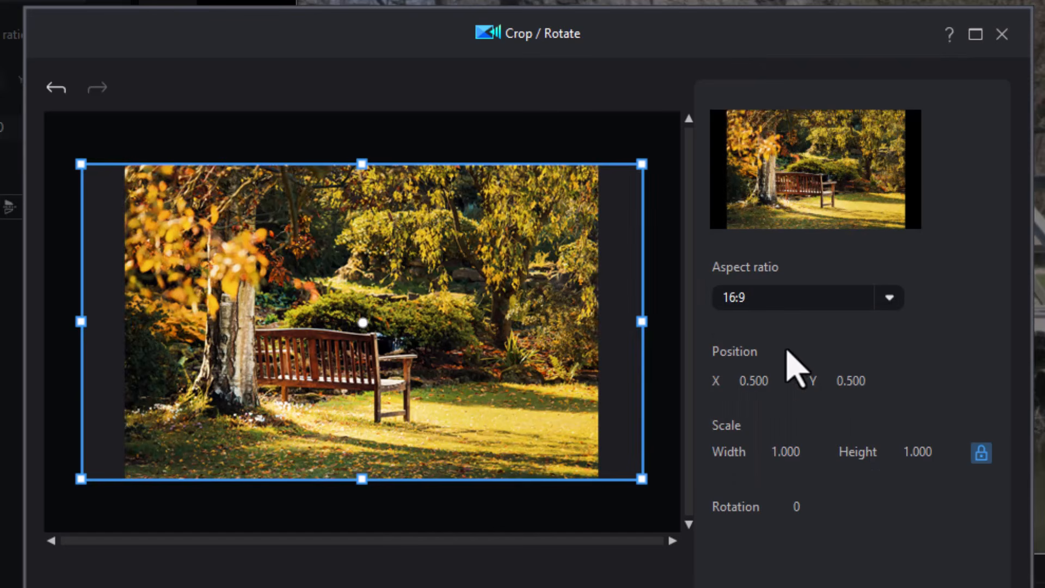
drag(78, 166, 111, 180)
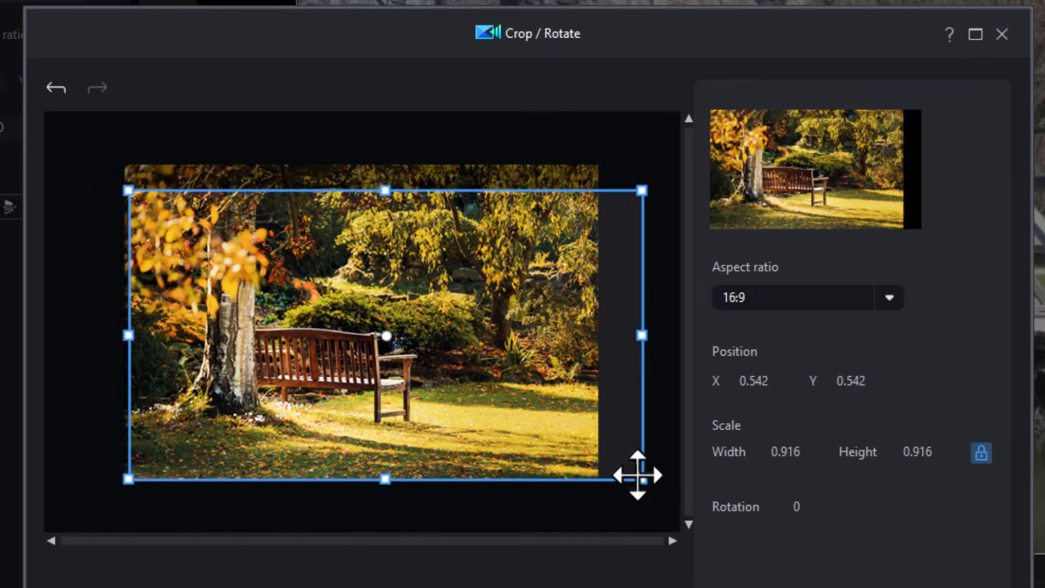
drag(641, 479, 592, 460)
drag(383, 272, 383, 282)
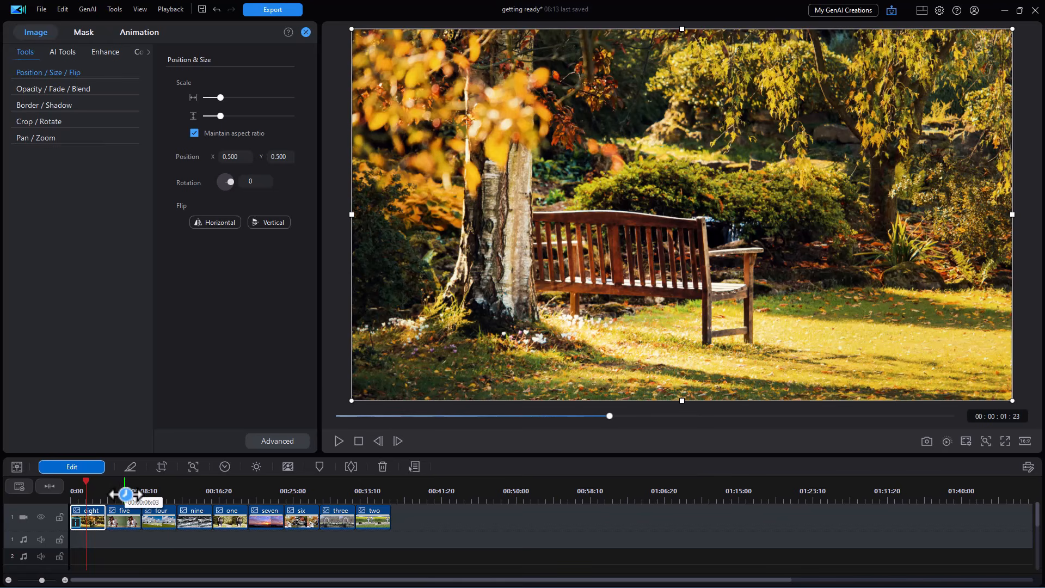
Step: Copy the keyframe attributes of the "eight" clip and paste them onto the "five" clip
click(125, 491)
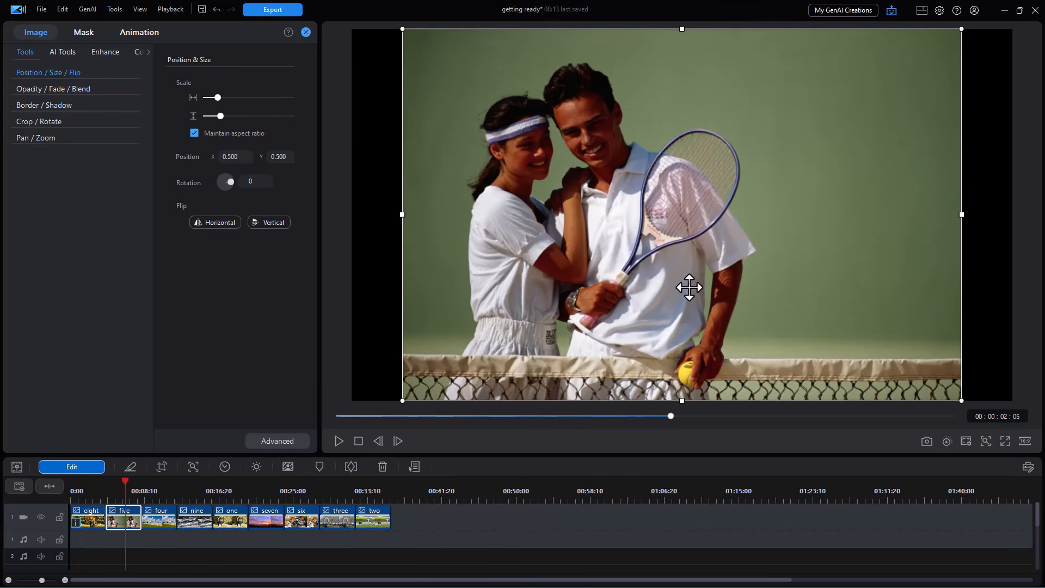
click(86, 519)
right_click(87, 519)
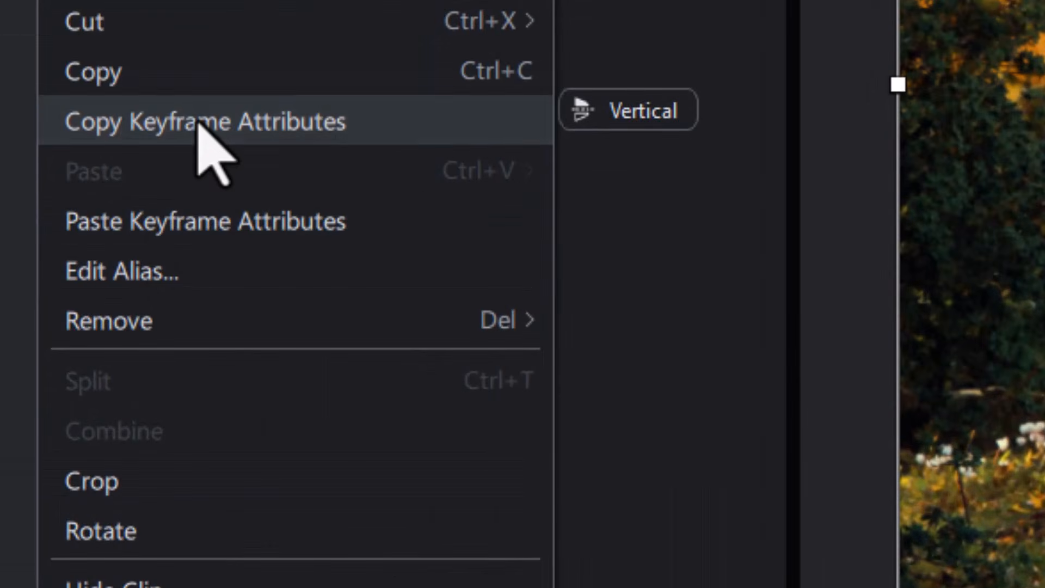
click(198, 122)
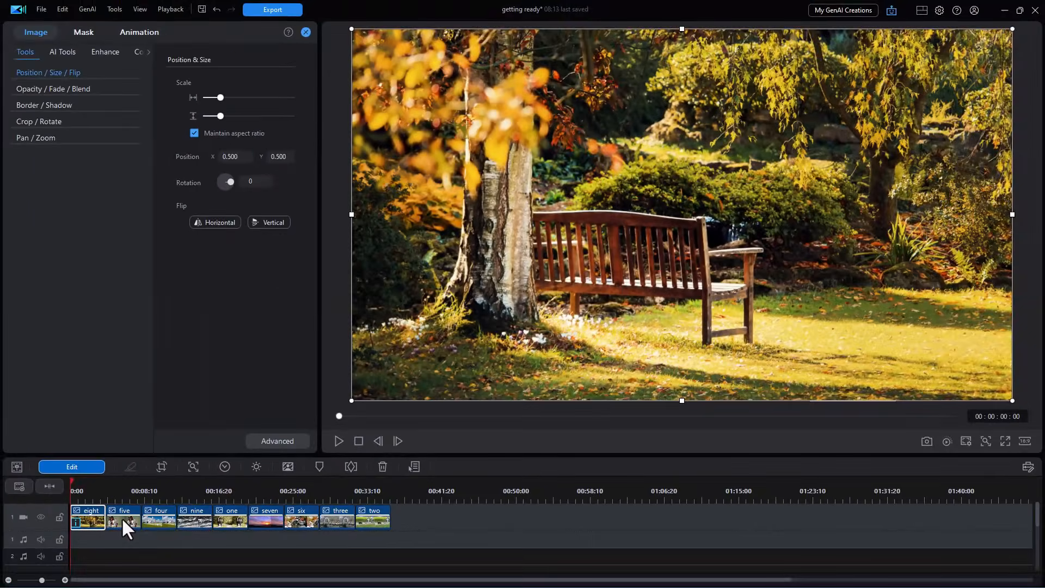
click(122, 517)
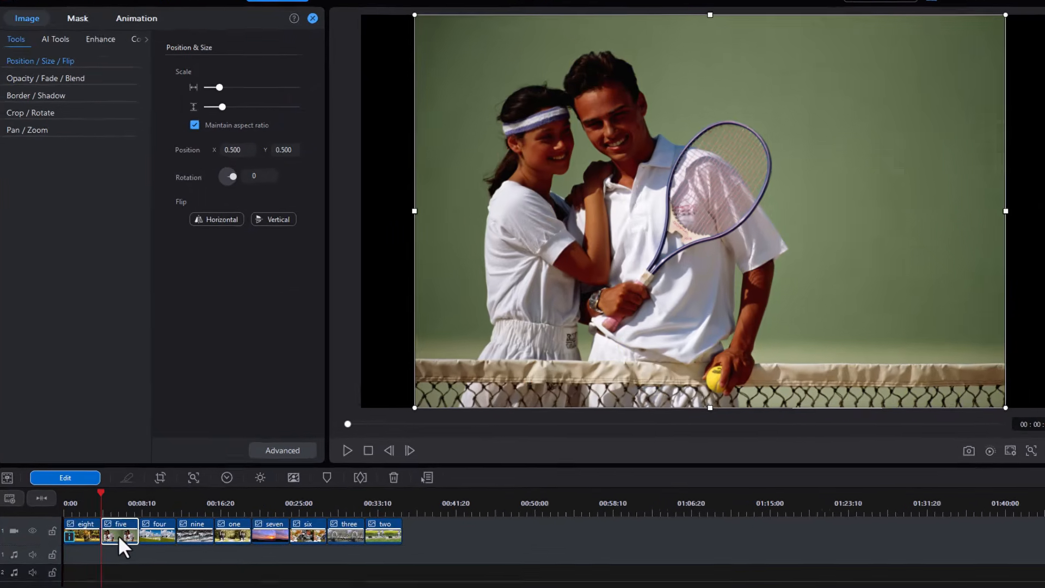
right_click(122, 518)
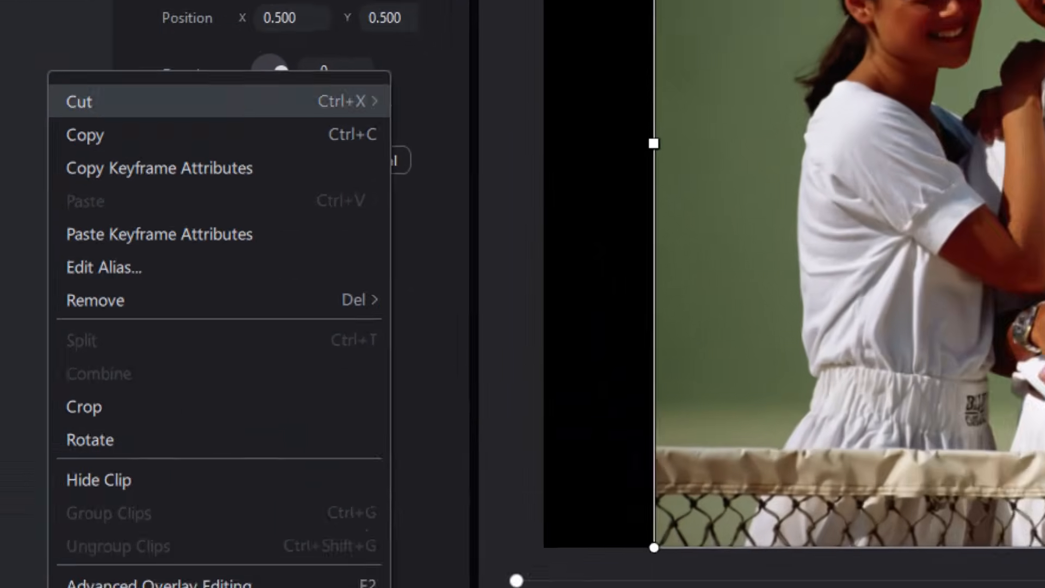
click(148, 234)
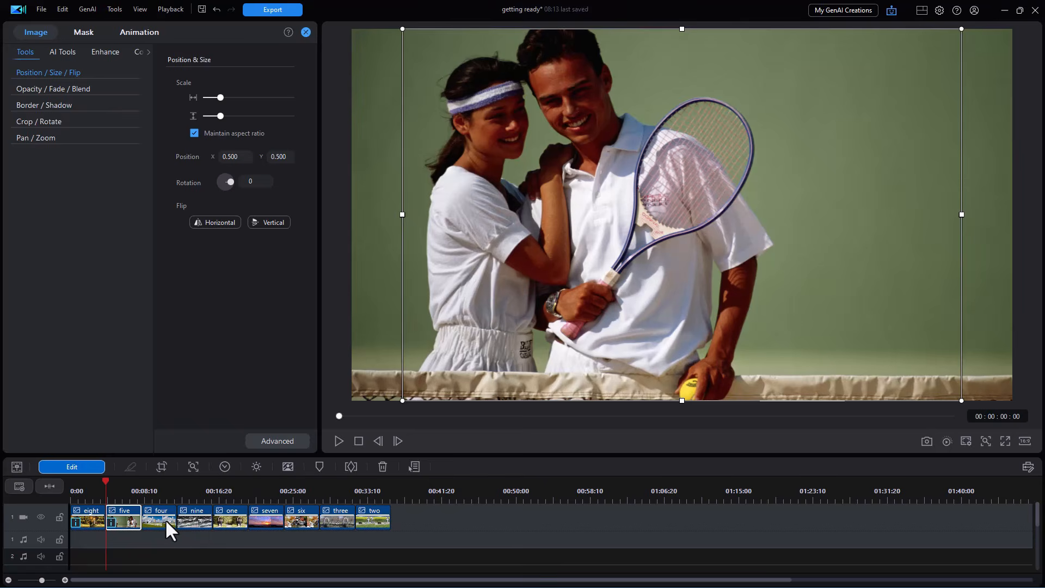
Step: Paste the copied keyframe attributes onto the "four", "nine" and "one" clips
click(162, 516)
click(164, 488)
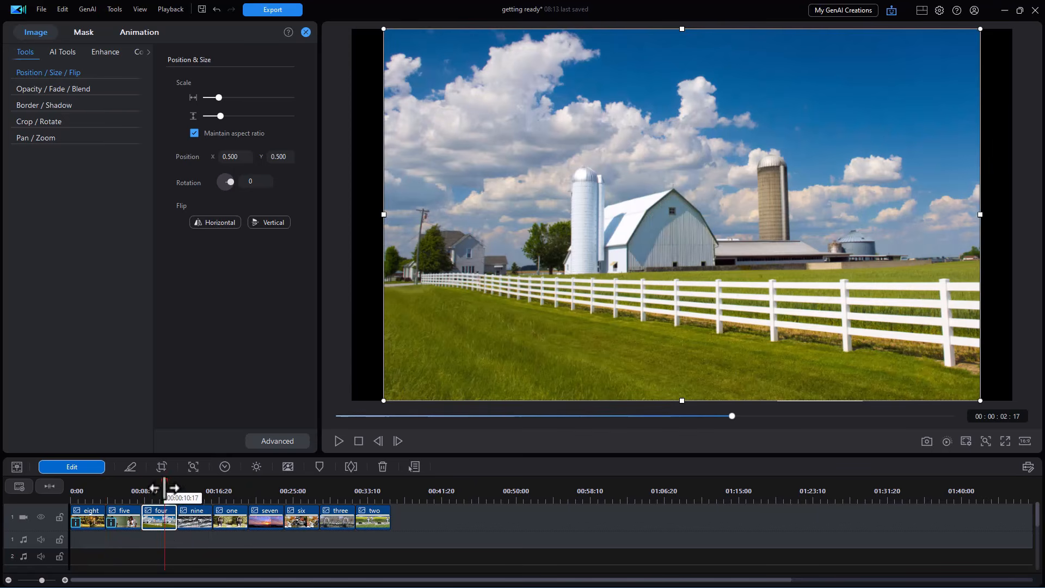
right_click(155, 520)
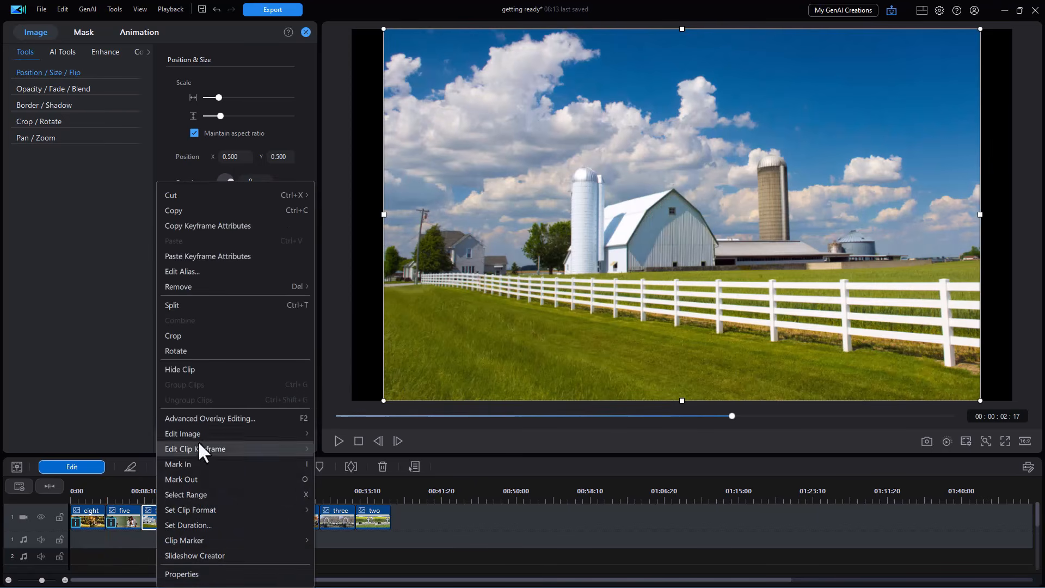
click(202, 255)
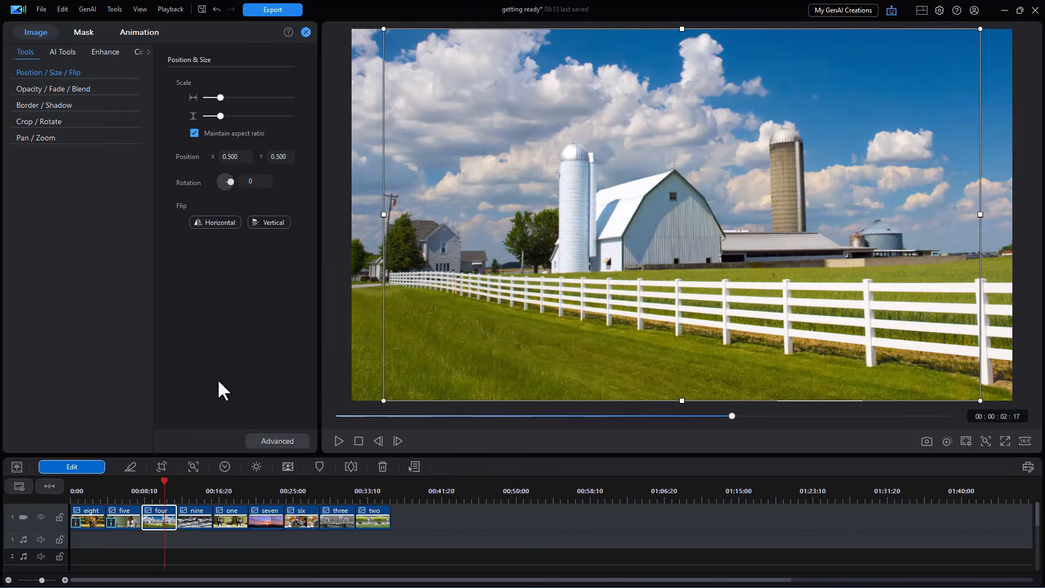
click(196, 521)
right_click(195, 521)
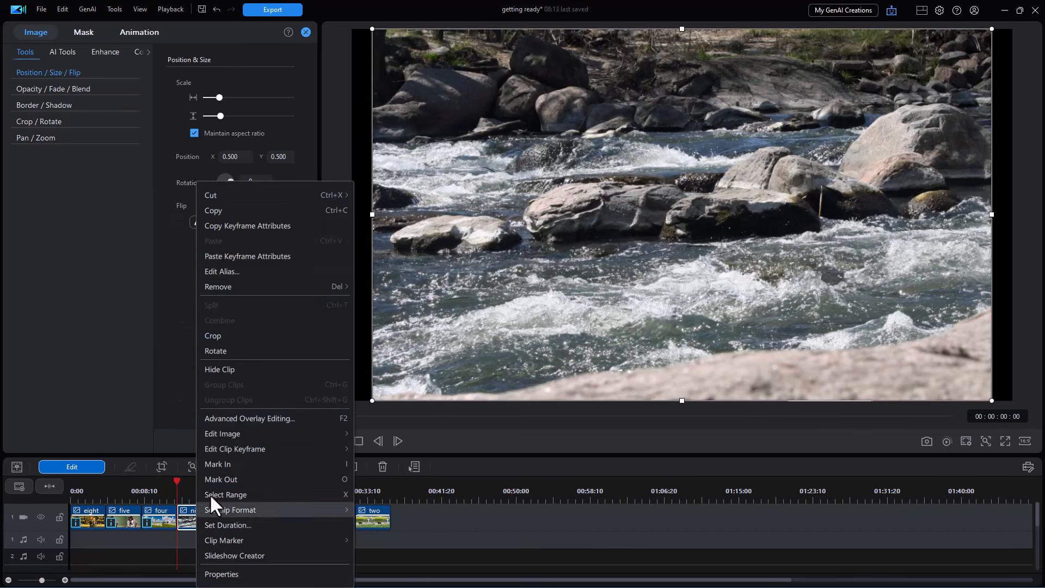
click(244, 257)
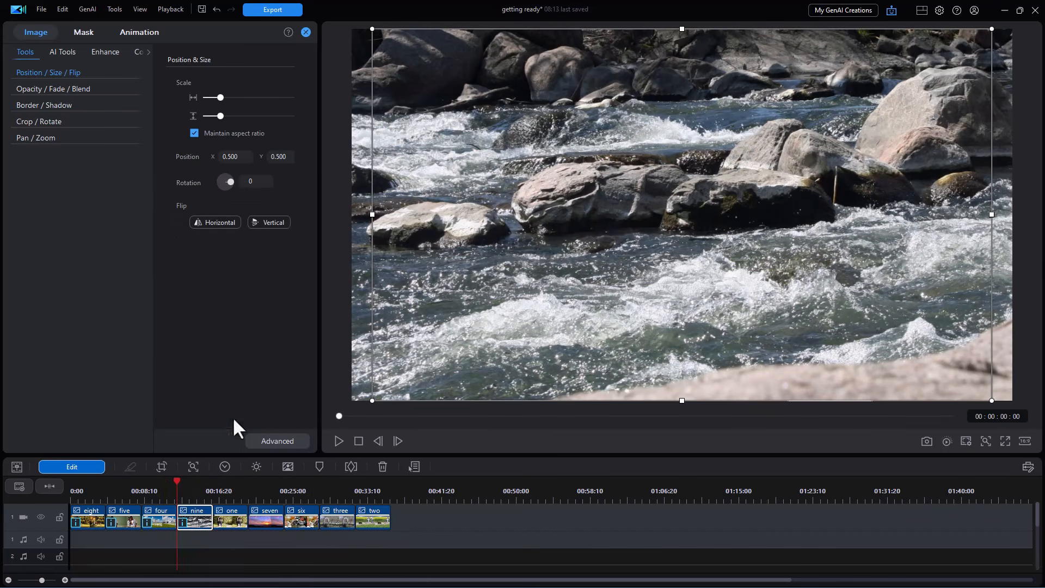
click(226, 520)
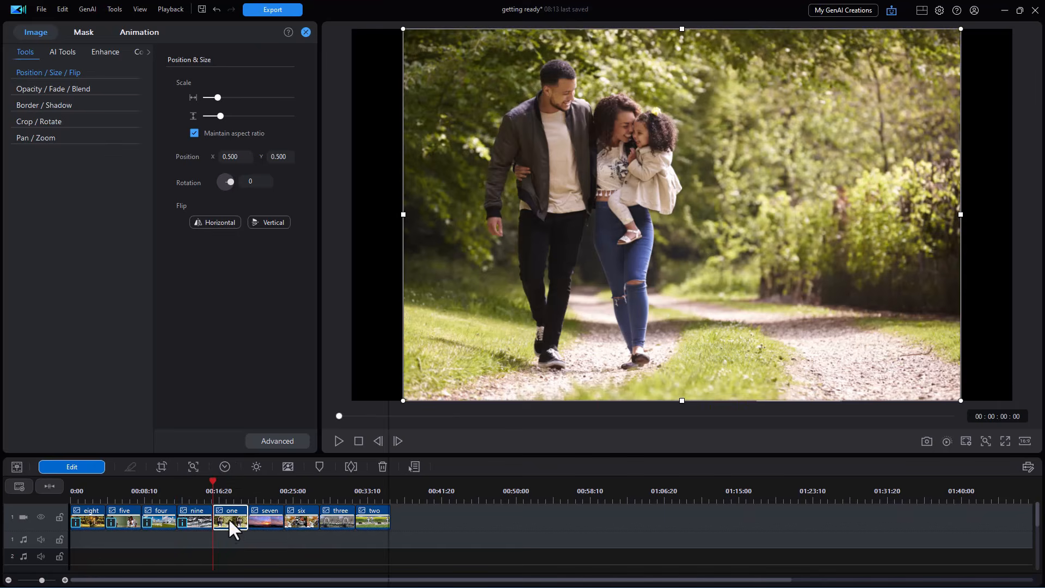
right_click(229, 518)
click(258, 250)
Step: Check the framing of the "seven" and "six" clips, and paste the copied keyframe attributes onto the "three" and "two" clips
click(271, 523)
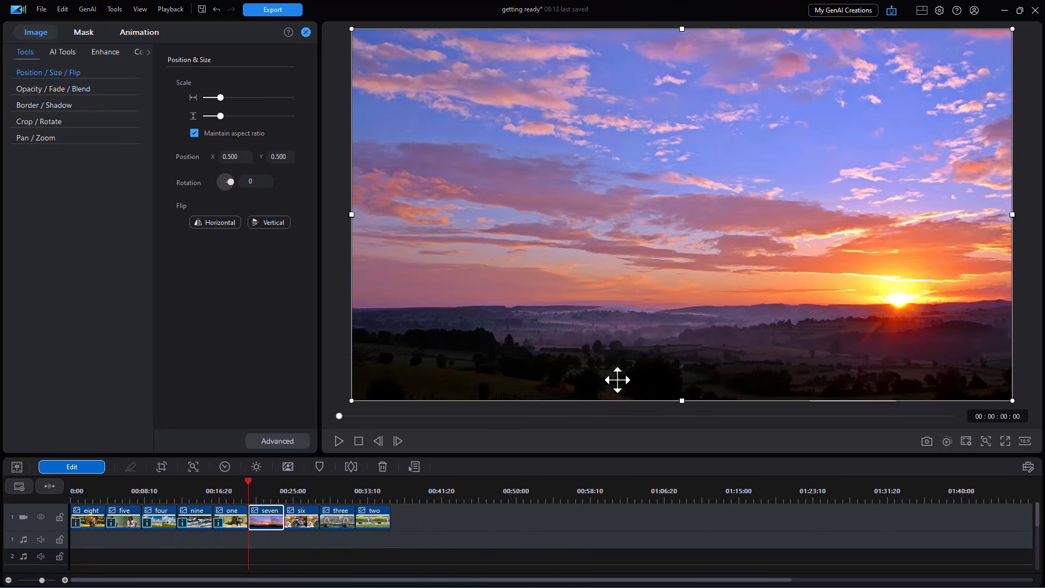
click(303, 522)
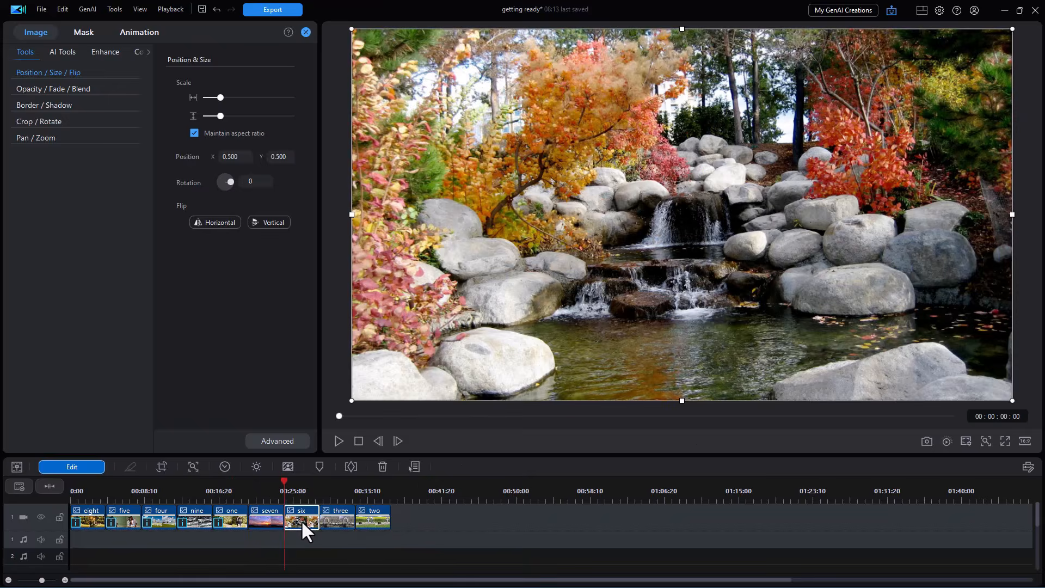
click(342, 521)
right_click(341, 519)
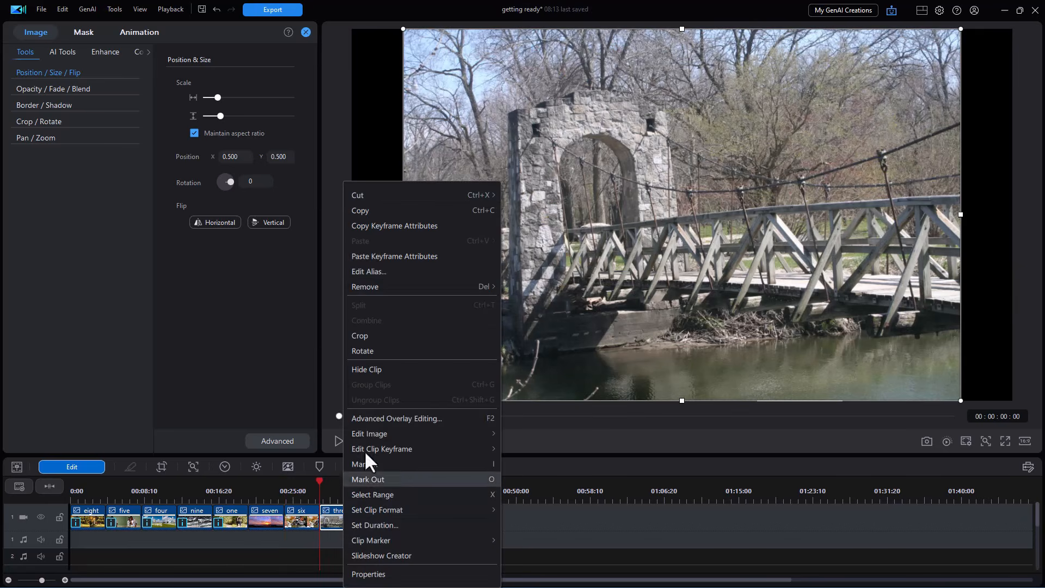
click(382, 257)
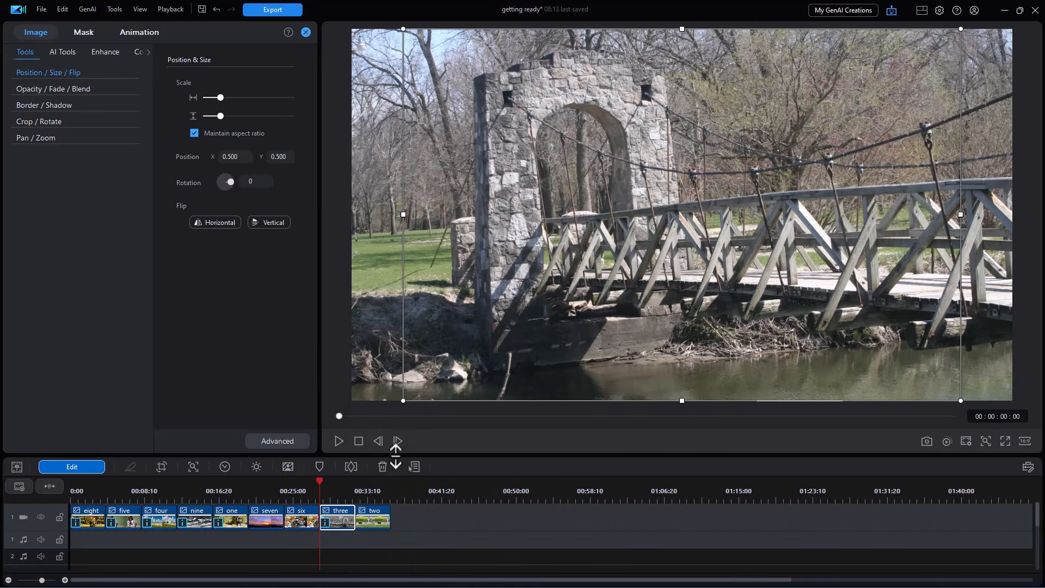
click(375, 521)
right_click(374, 517)
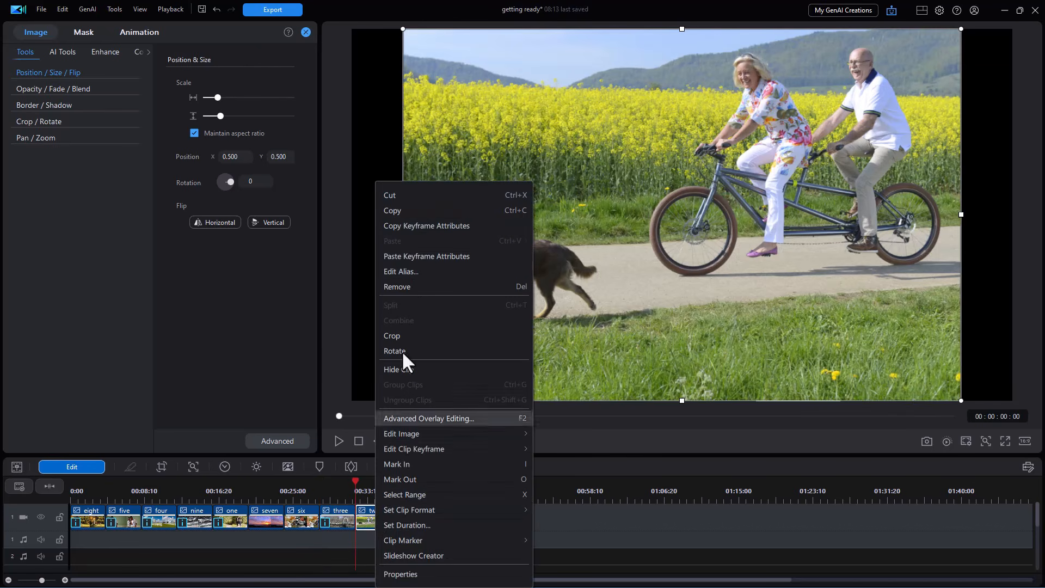
click(406, 256)
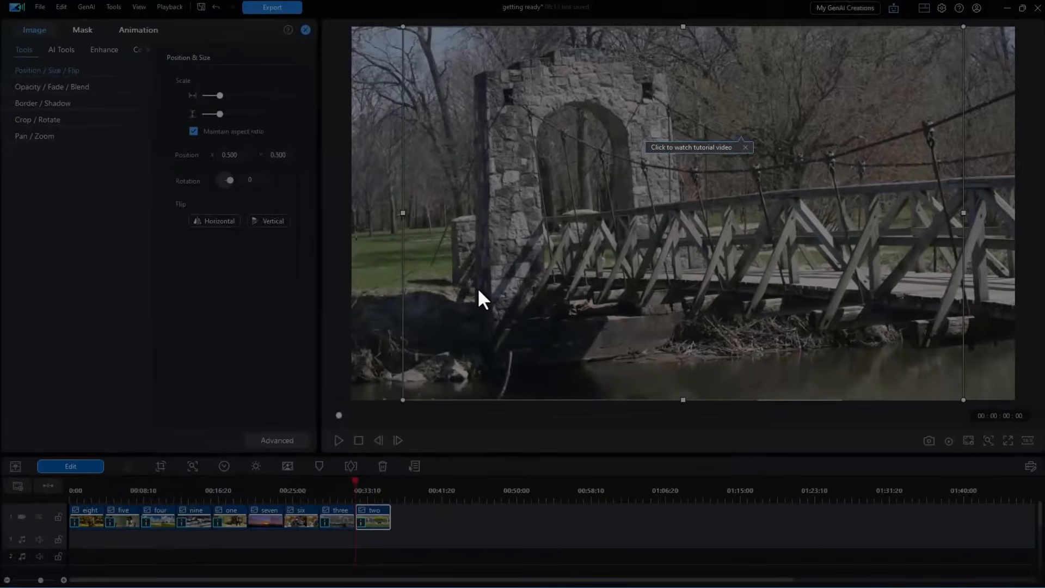
Step: Move the crop frame of the "two" clip up to about X 0.501, Y 0.434 so both cyclists' heads are inside, and apply it
click(563, 27)
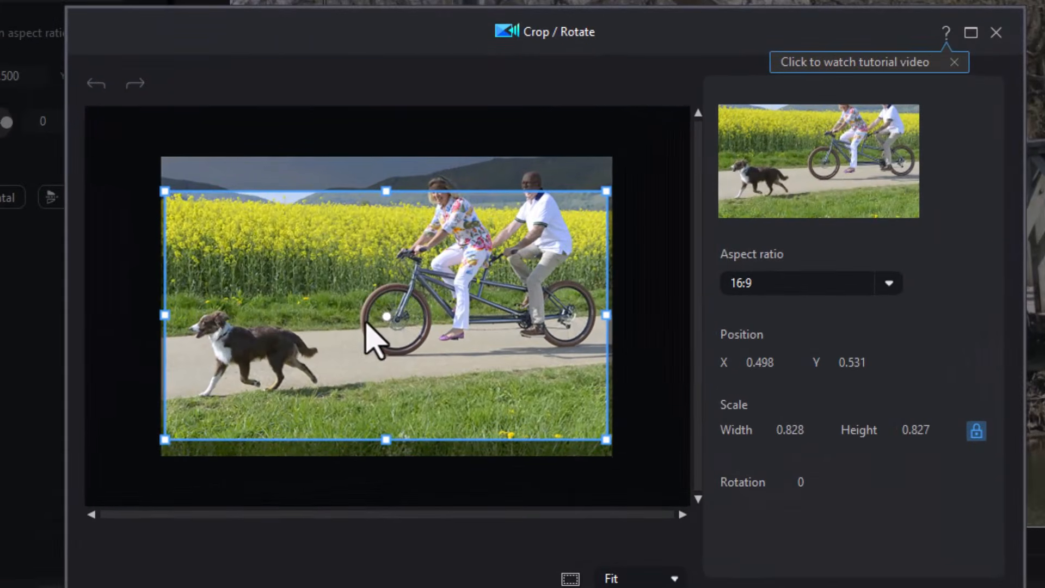
drag(385, 314, 388, 285)
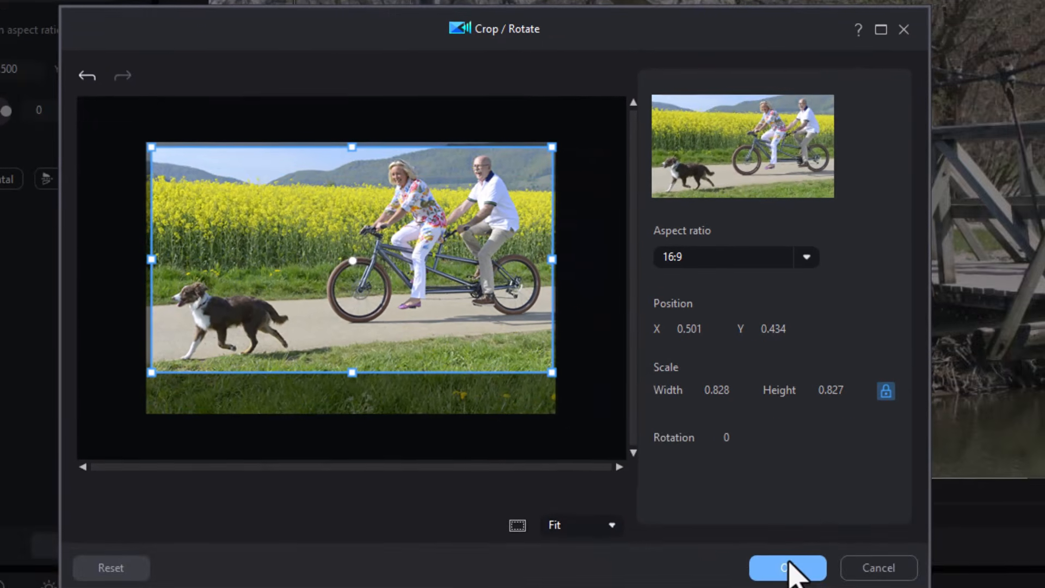
click(787, 566)
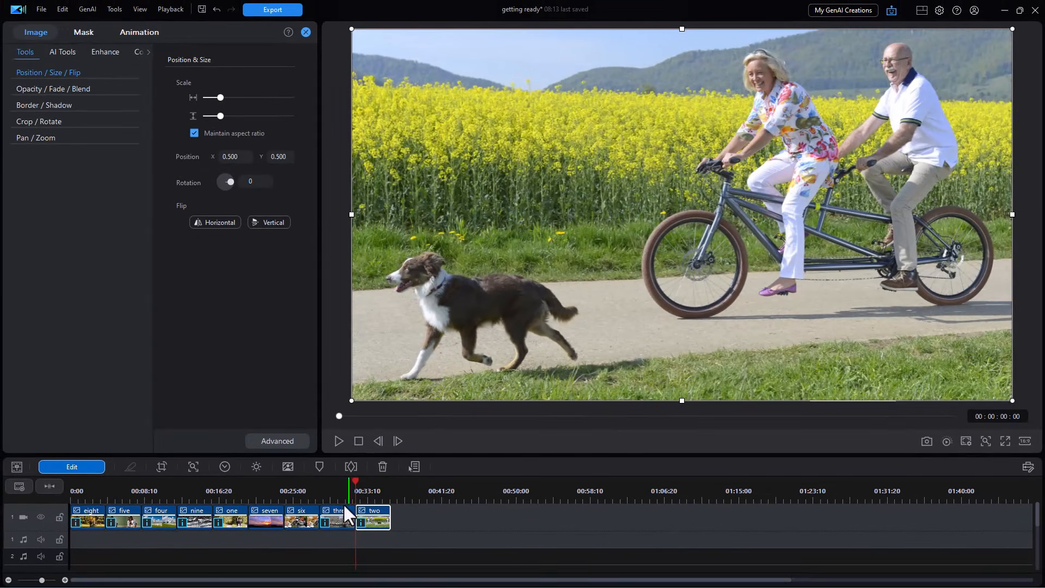
Step: Move the crop frame of the "five" clip up to about X 0.500, Y 0.447 so both heads are inside, and apply it
click(129, 499)
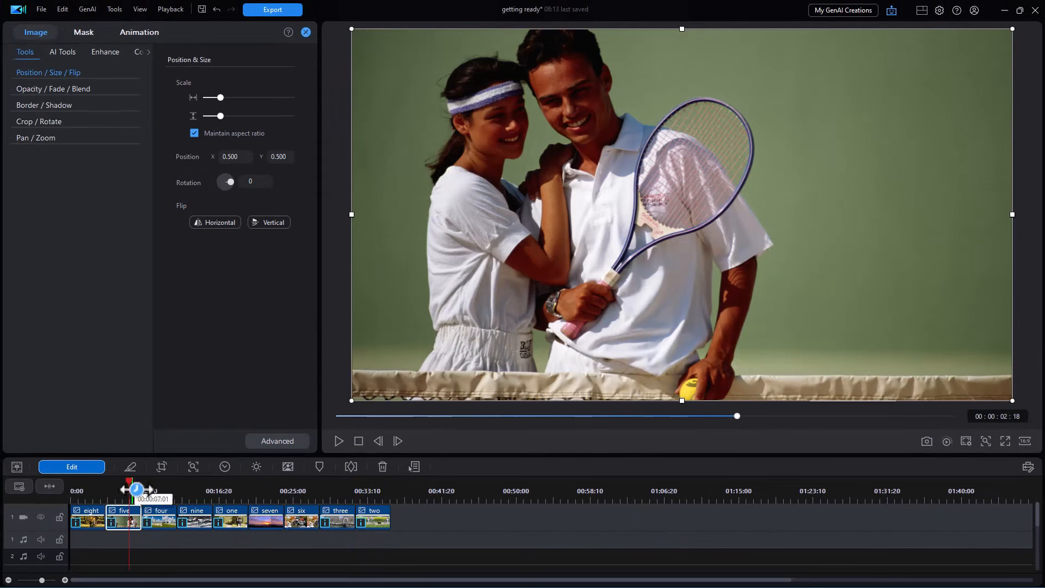
click(112, 522)
click(148, 547)
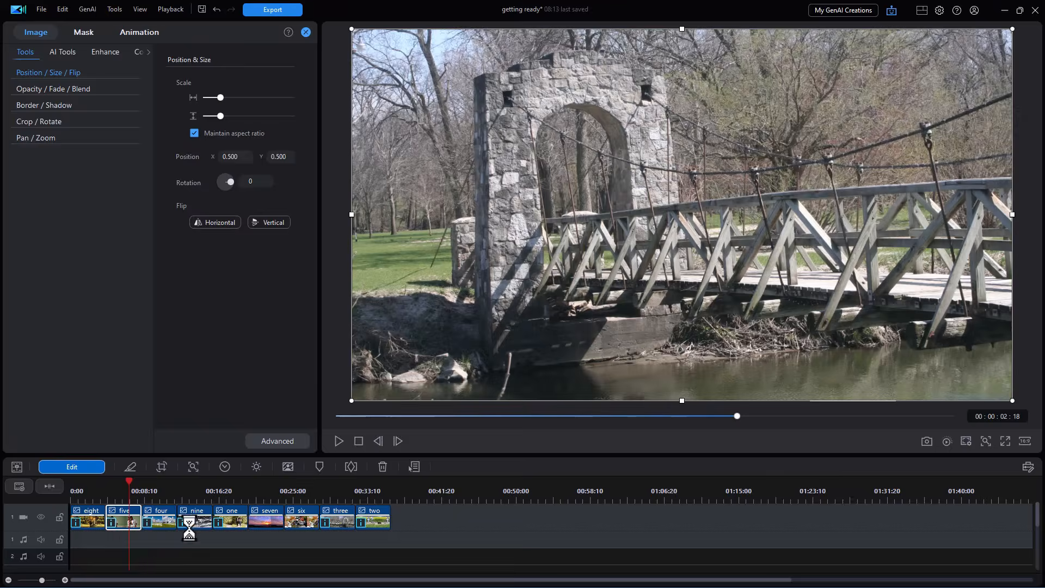
drag(437, 287, 439, 273)
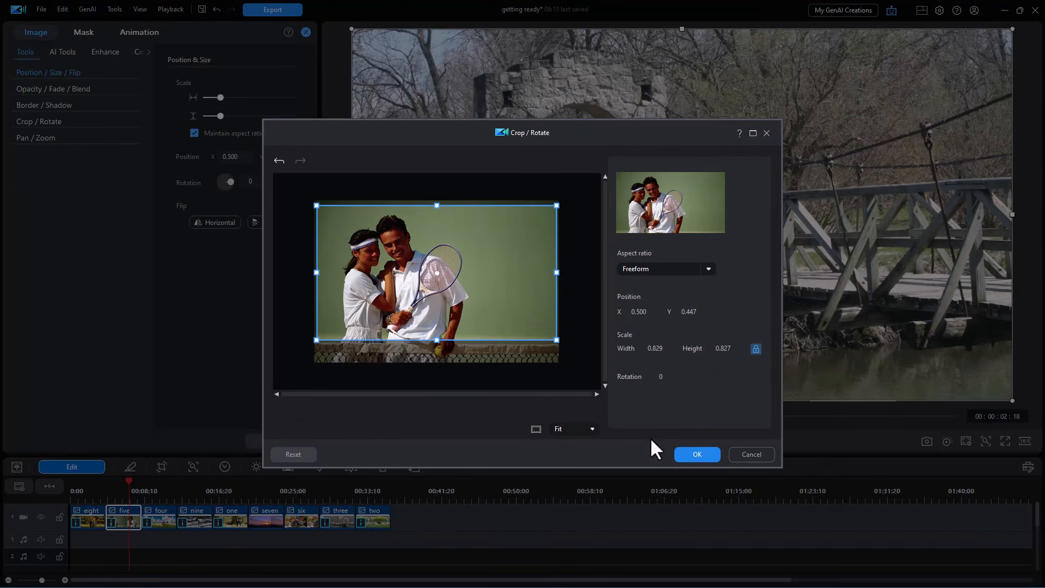
click(697, 454)
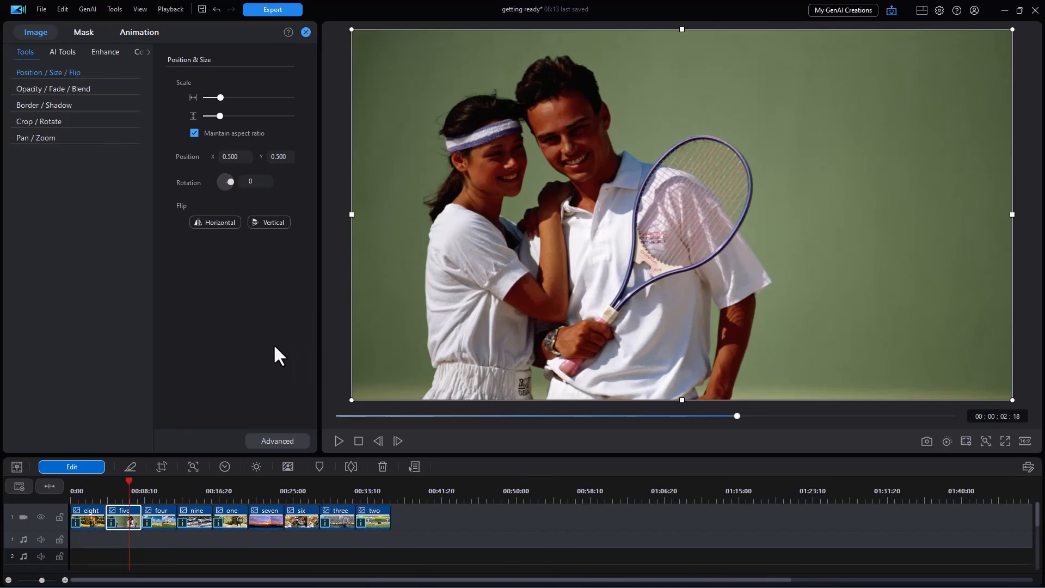
click(440, 515)
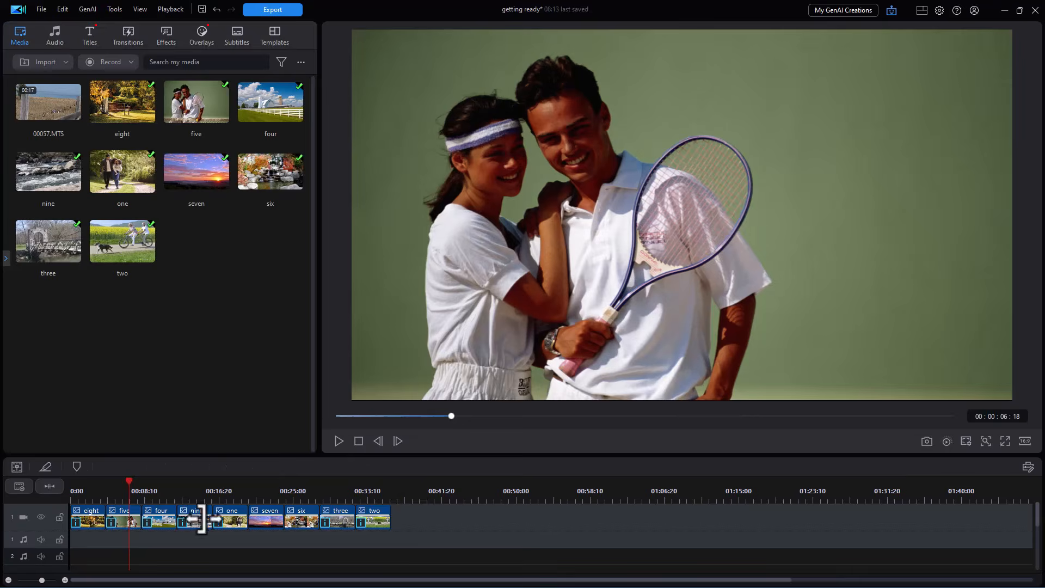
Step: In the clip attribute keyframe settings of the "eight" clip, add position, size and rotation keyframes at the clip's start
click(93, 518)
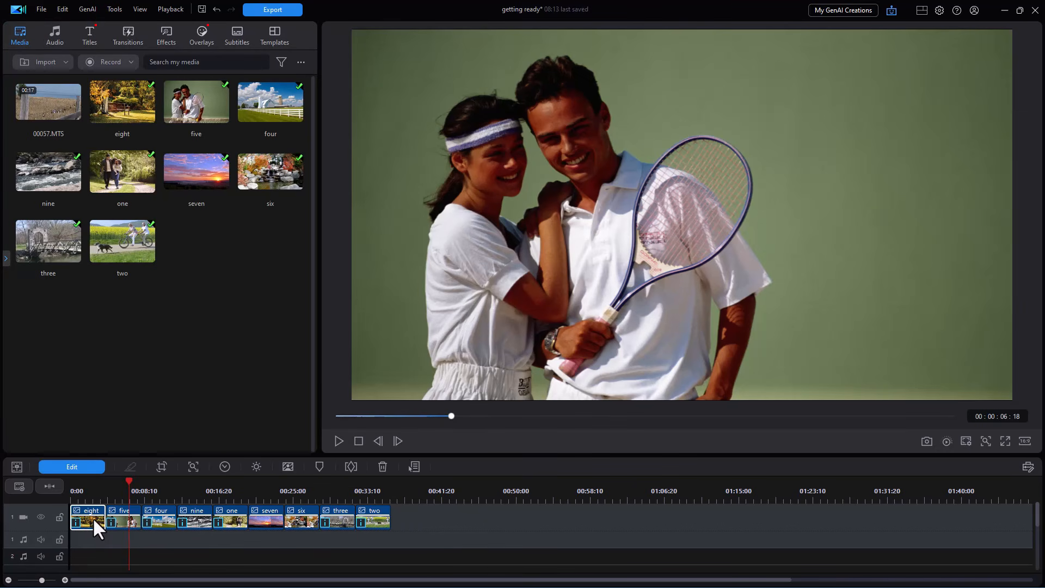
click(83, 488)
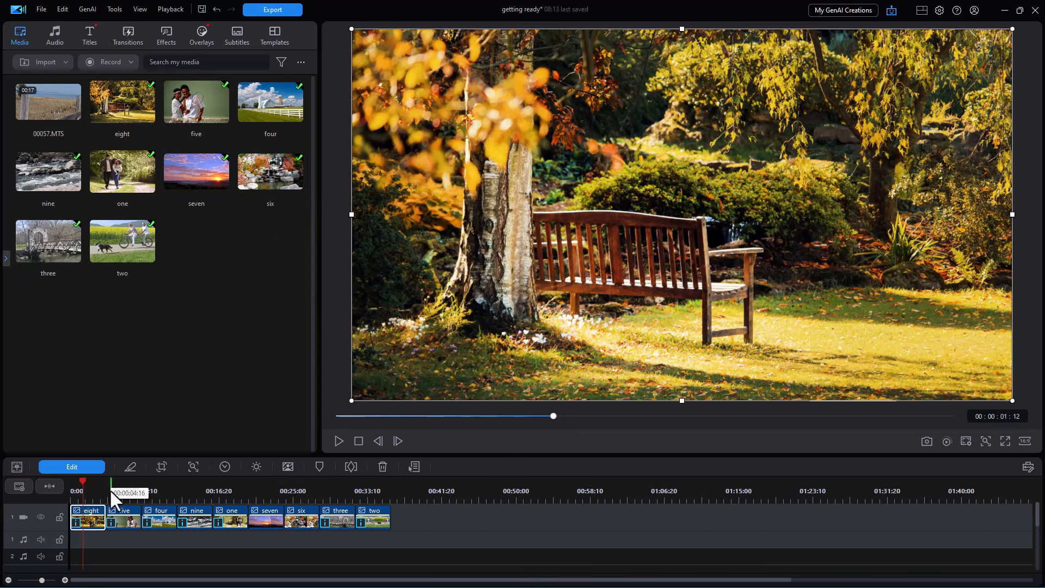
right_click(90, 520)
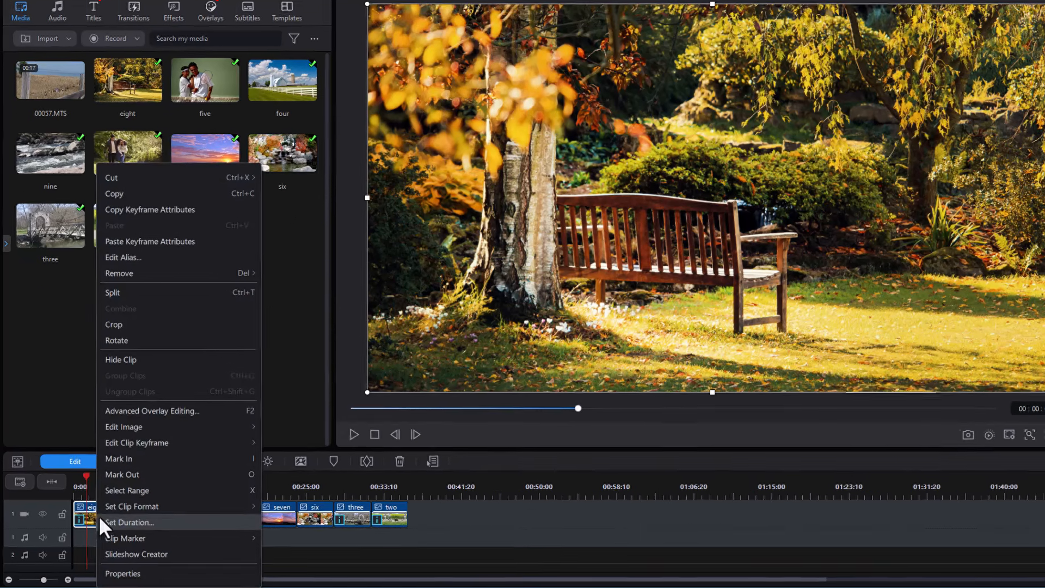
mouse_move(99, 515)
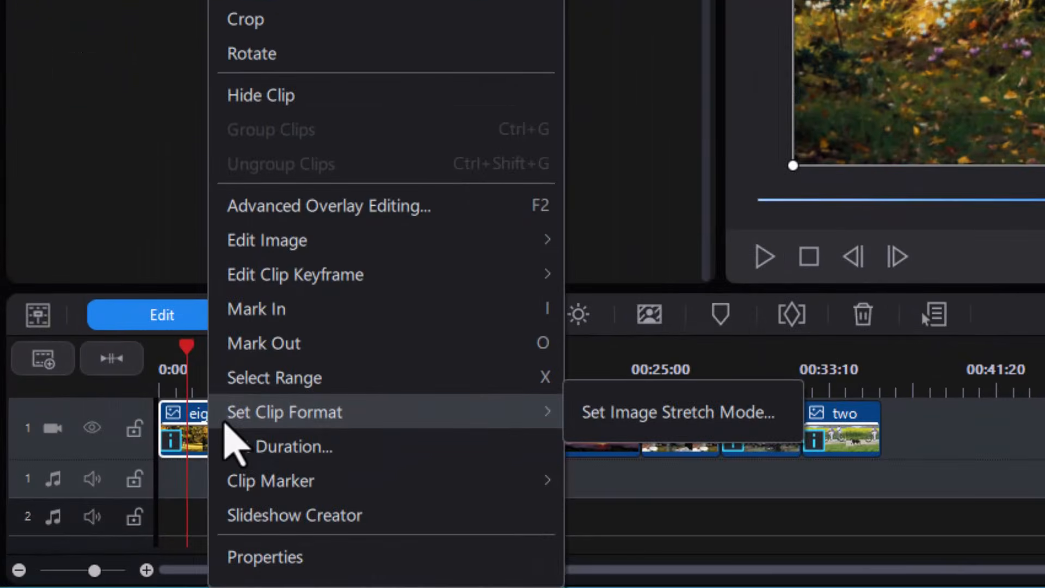
mouse_move(346, 280)
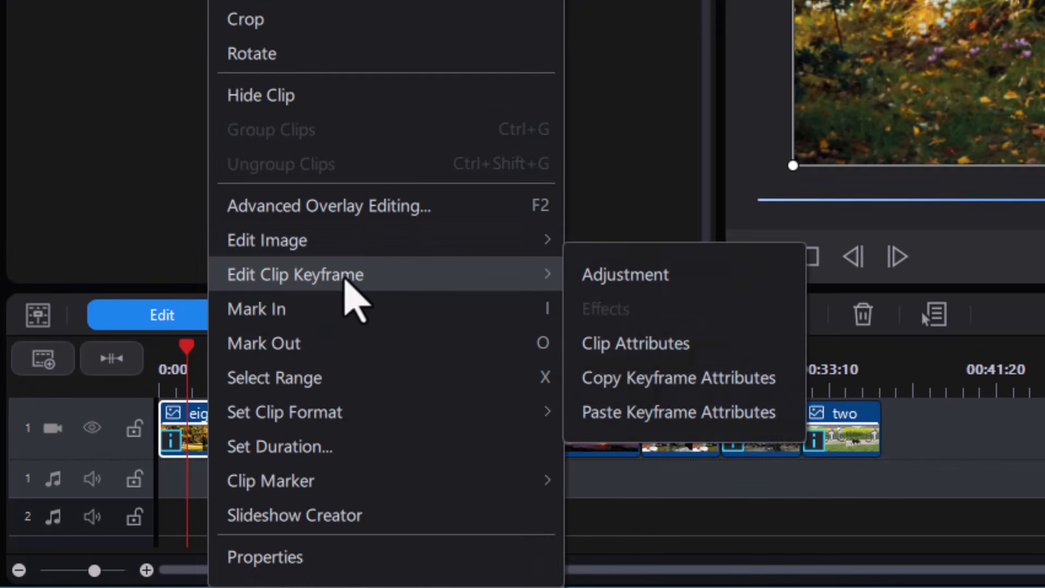
click(661, 343)
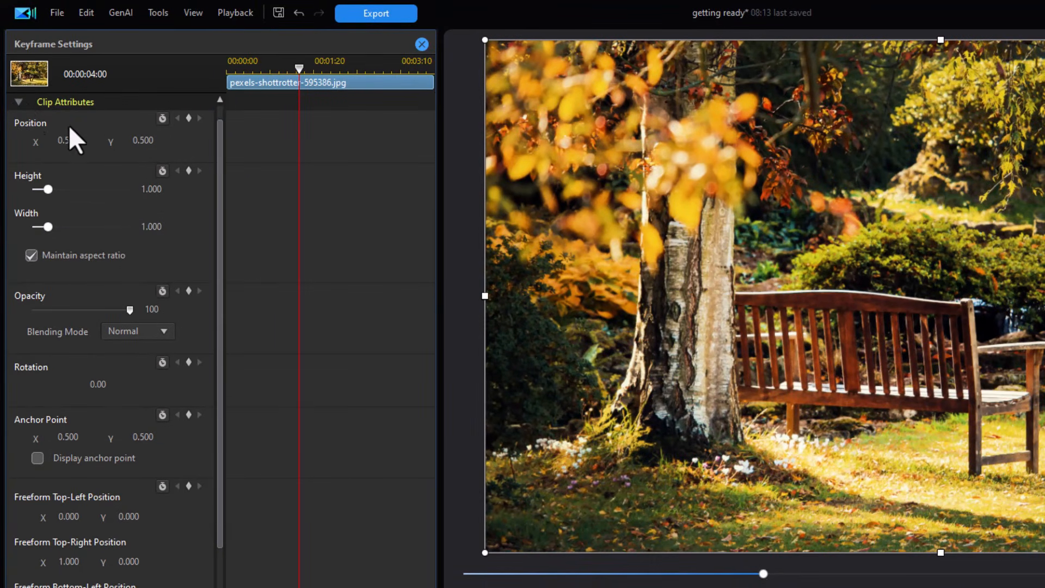
drag(299, 69, 194, 79)
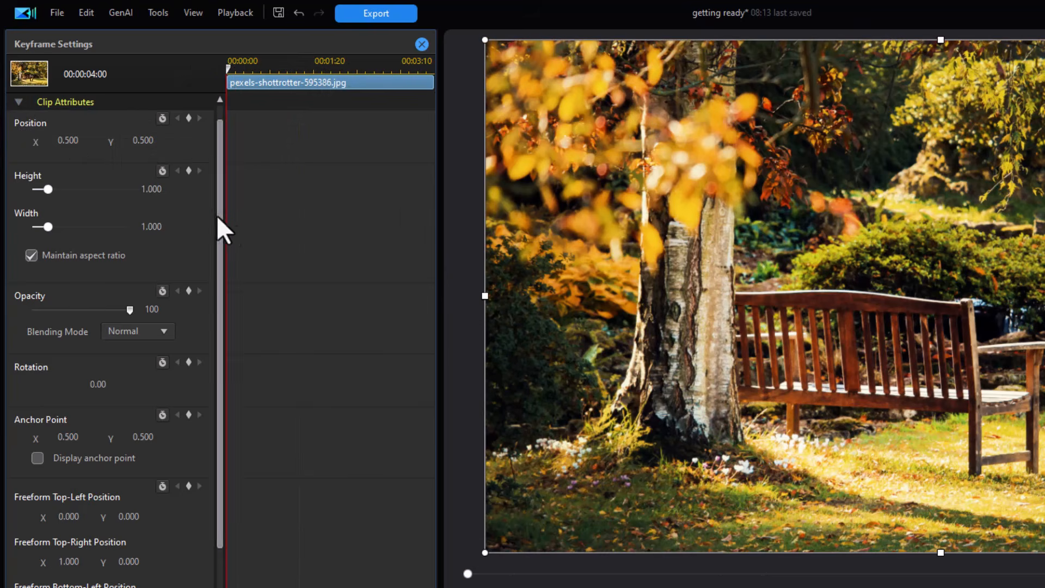
click(189, 119)
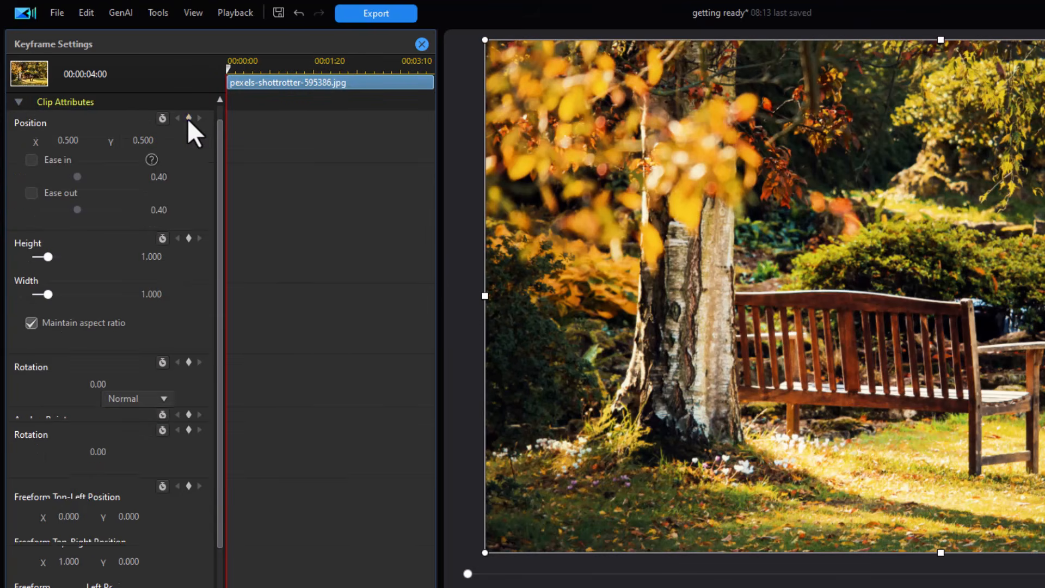
click(188, 238)
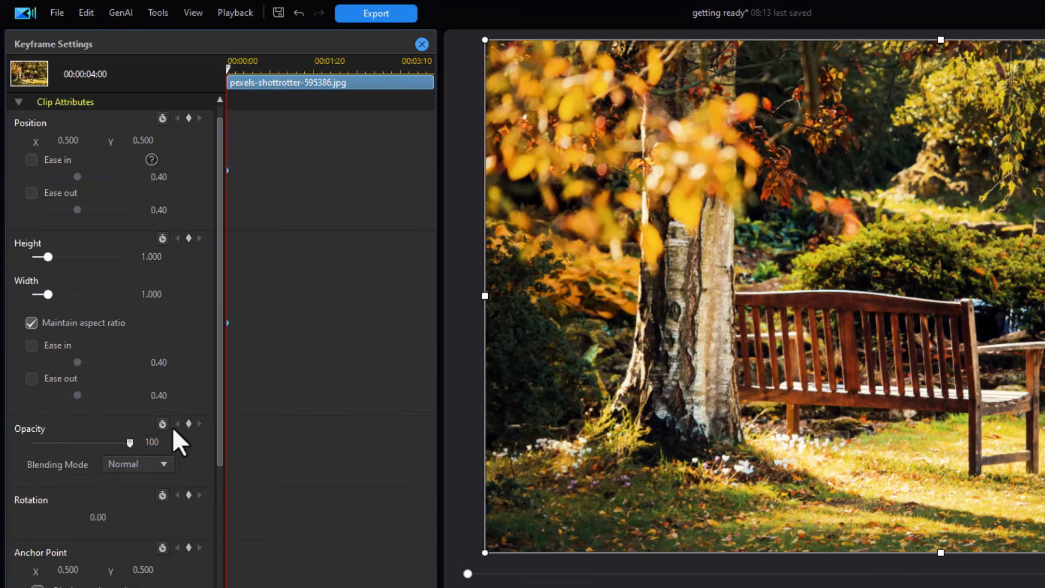
click(188, 496)
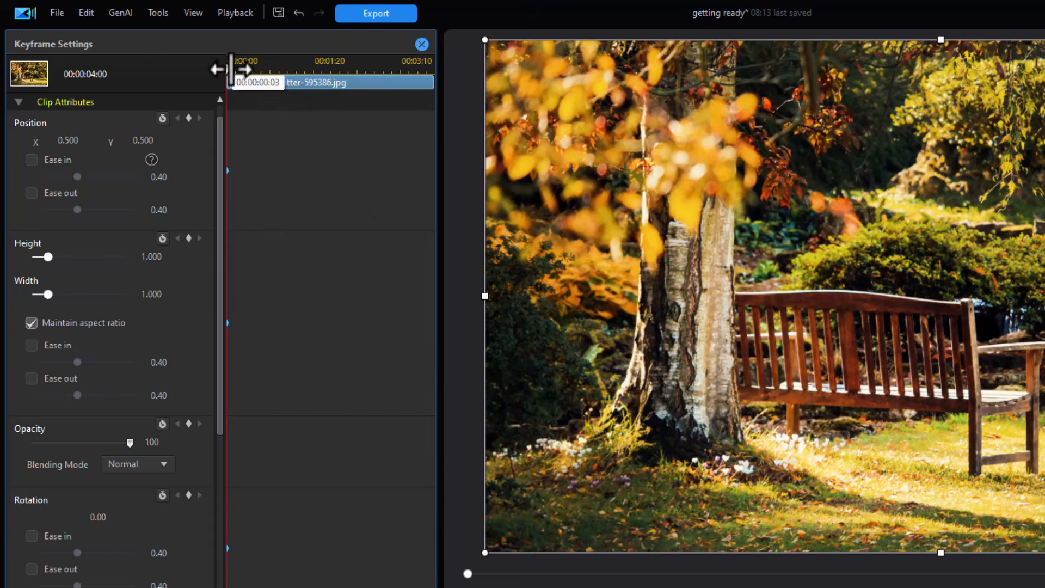
Step: A little before the middle of the "eight" clip, shrink the picture to about 0.267 and rotate it 90 degrees
drag(227, 72, 310, 86)
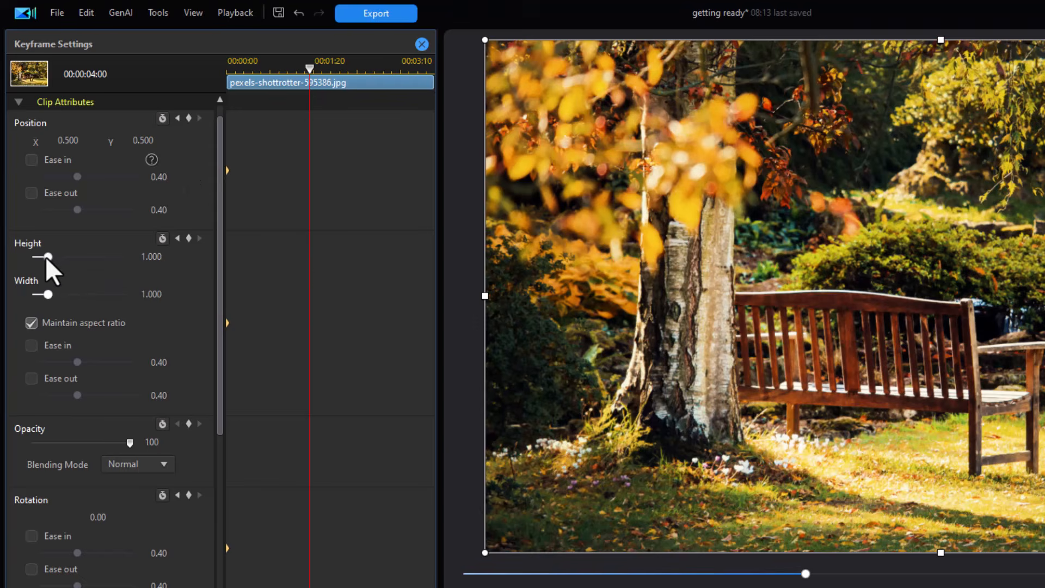
drag(46, 257, 34, 254)
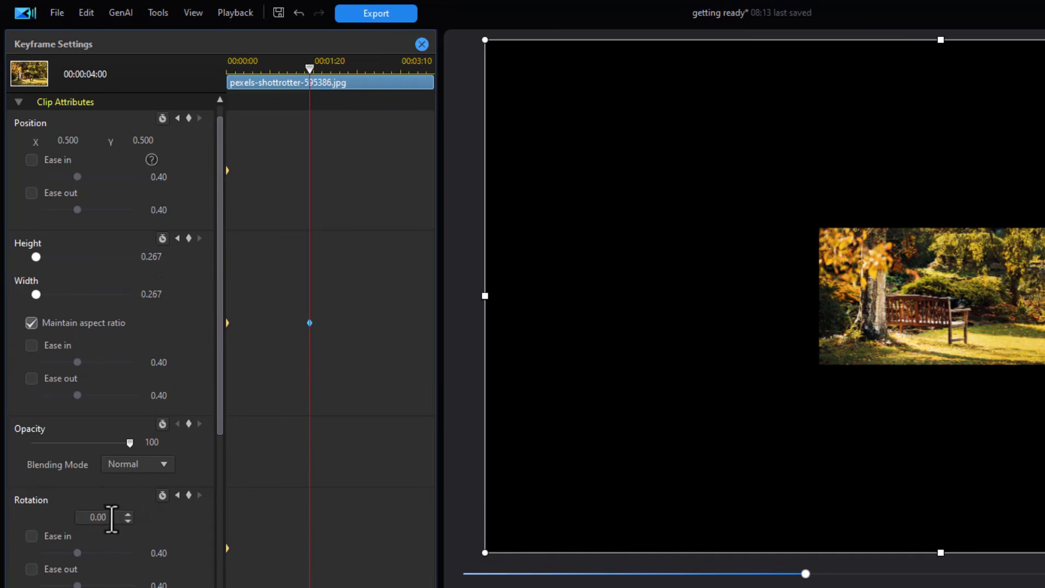
drag(109, 517, 70, 521)
text(90)
key(Return)
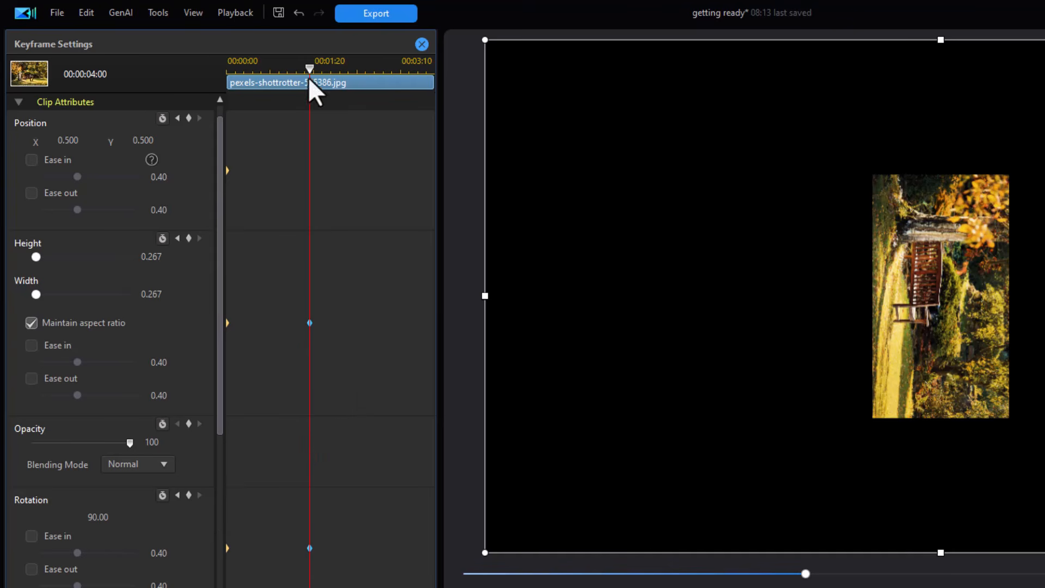
Step: Play the "eight" clip from its start to check the shrinking and rotating animation
drag(308, 70, 198, 77)
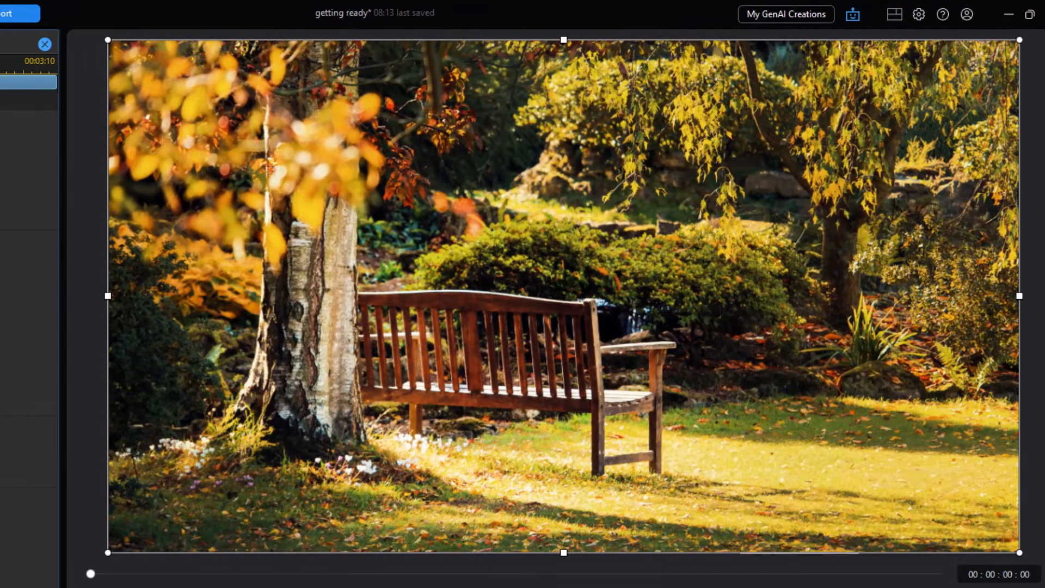
key(space)
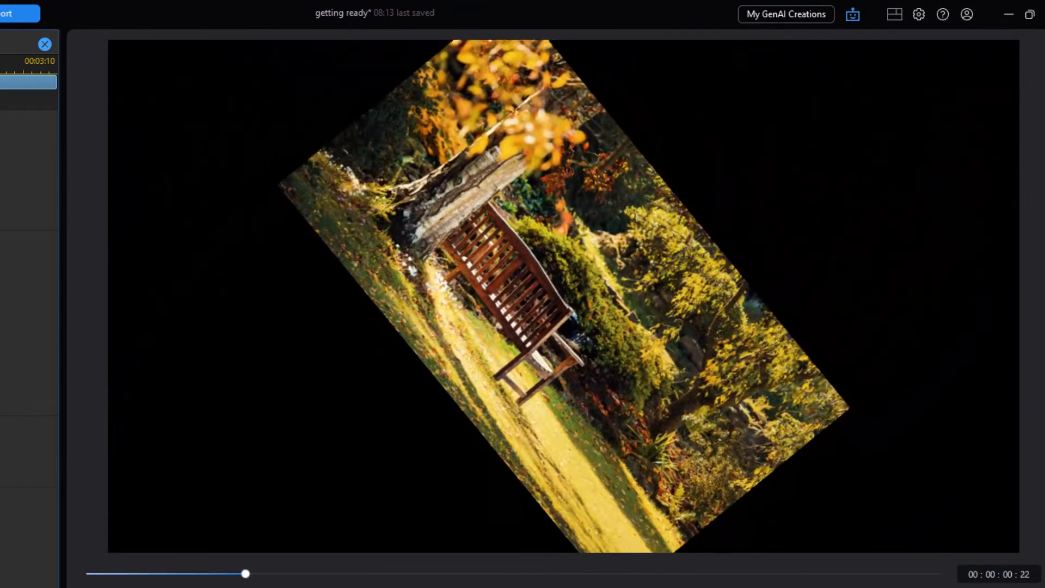
click(198, 534)
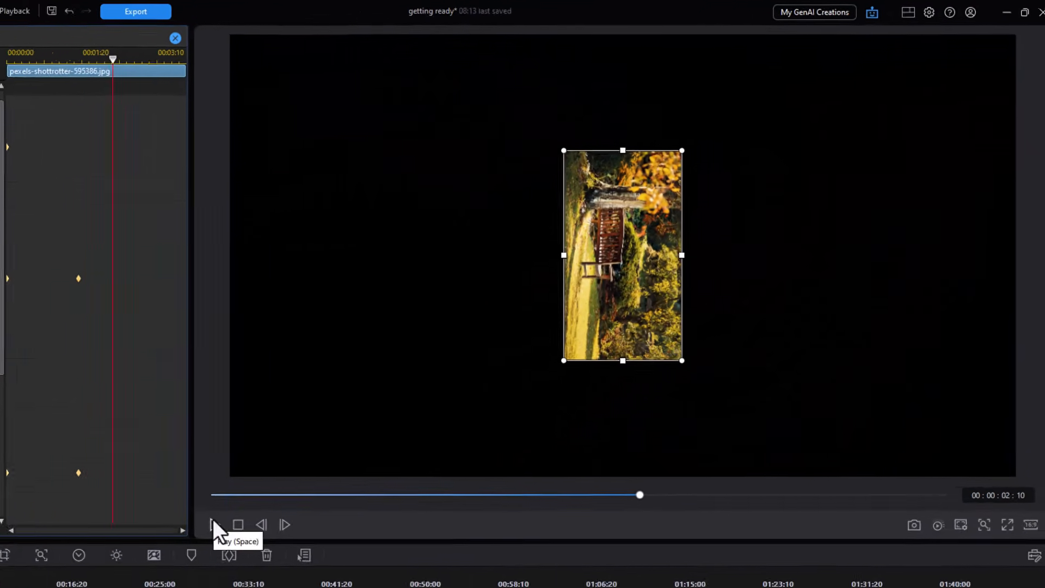
Step: Add position, size and rotation keyframes at 00:00:02:10 of the "eight" clip, holding the current values
drag(94, 65, 94, 65)
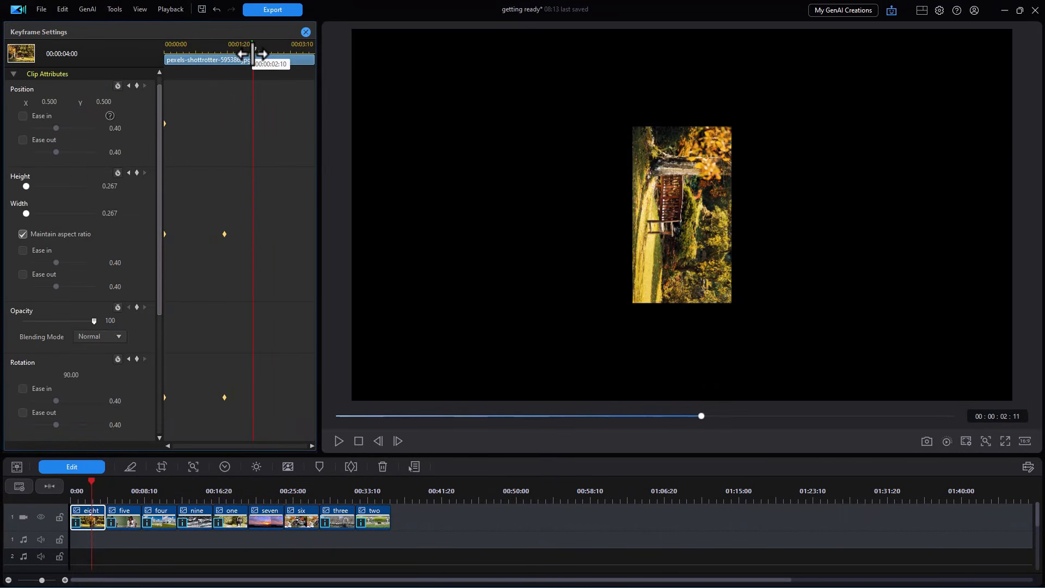
drag(253, 54, 251, 54)
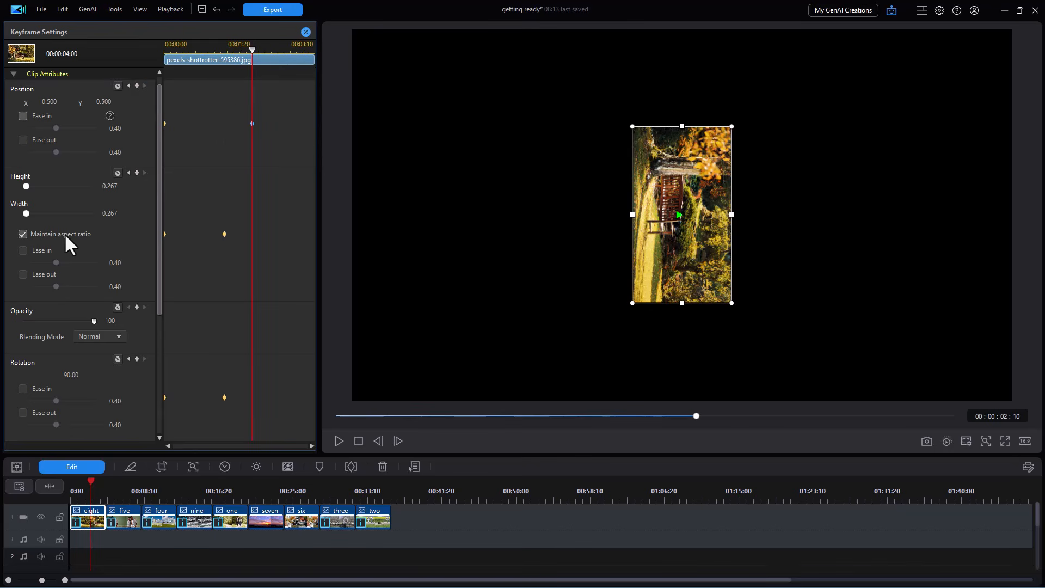
click(137, 171)
click(135, 357)
Step: At the end of the "eight" clip, set the rotation to 360 and move the picture toward the frame's lower-right corner
drag(251, 49, 361, 117)
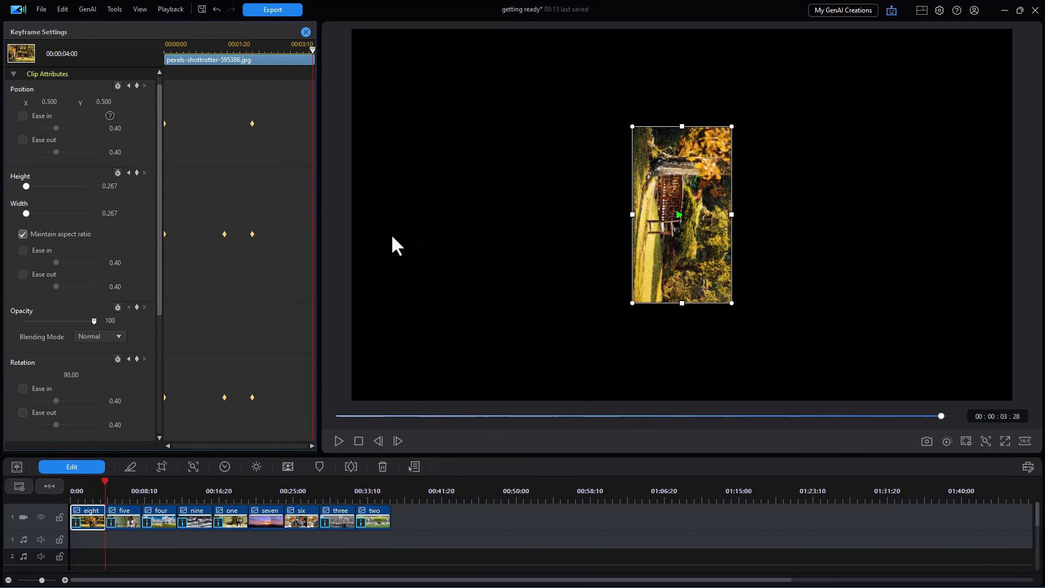
click(71, 374)
text(360)
key(Return)
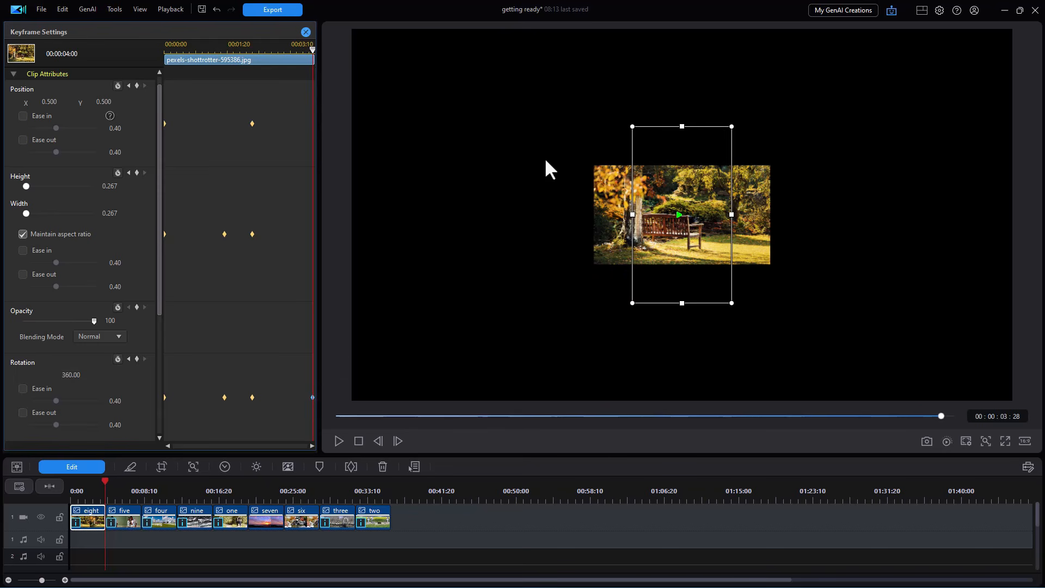
drag(693, 218, 974, 315)
Step: Preview the complete animation of the "eight" clip and close its keyframe settings
click(335, 439)
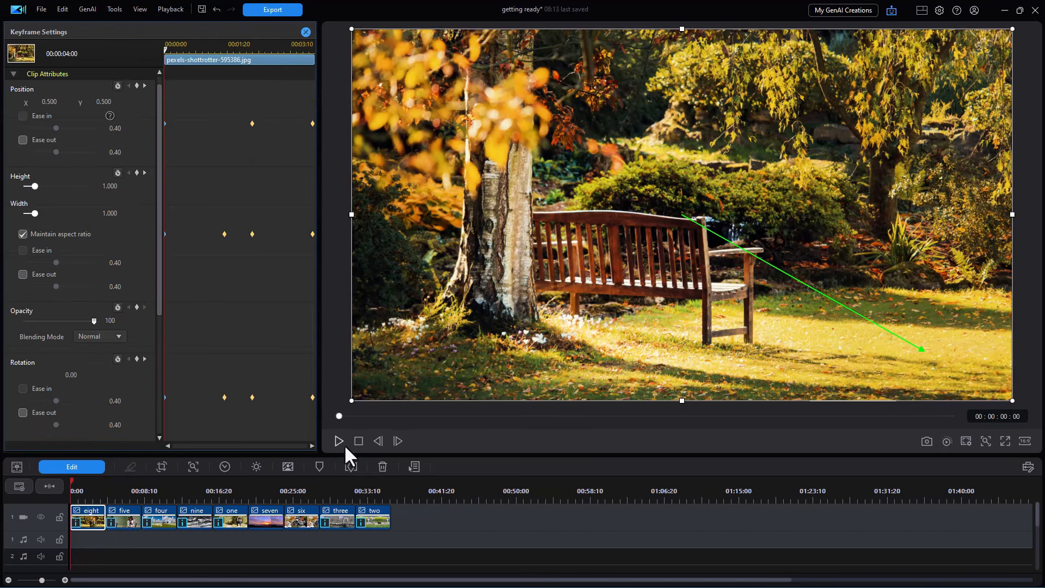
click(338, 442)
click(306, 32)
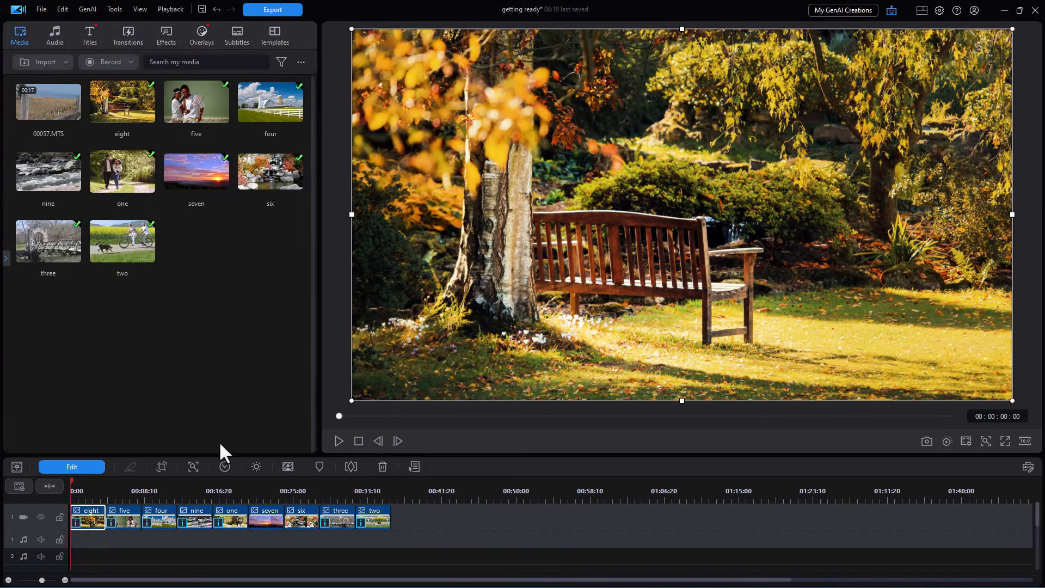
Step: Copy the keyframe attributes of the animated "eight" clip, paste them onto the "five" clip, and play back the result
right_click(84, 517)
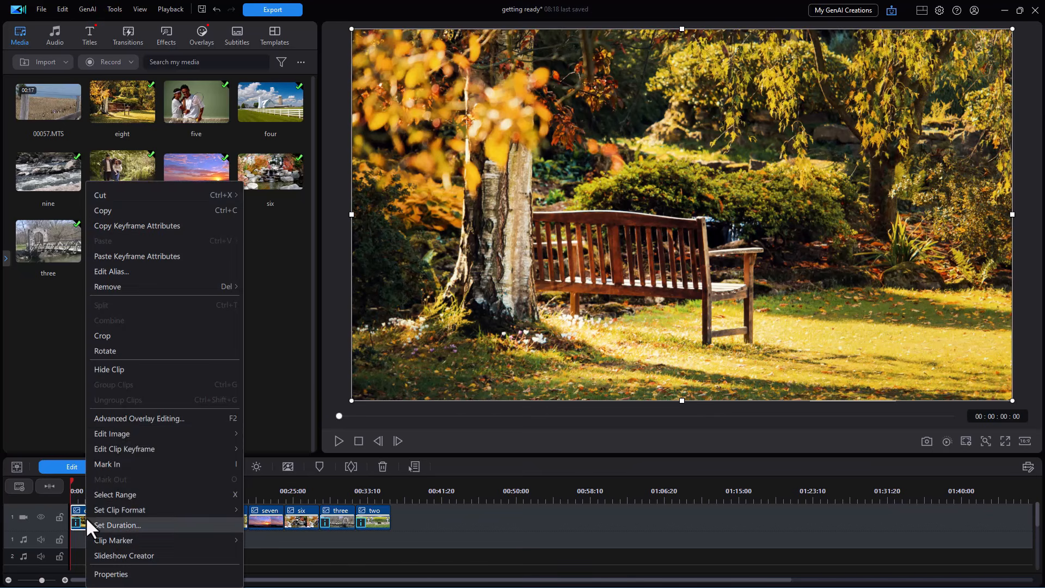
click(139, 224)
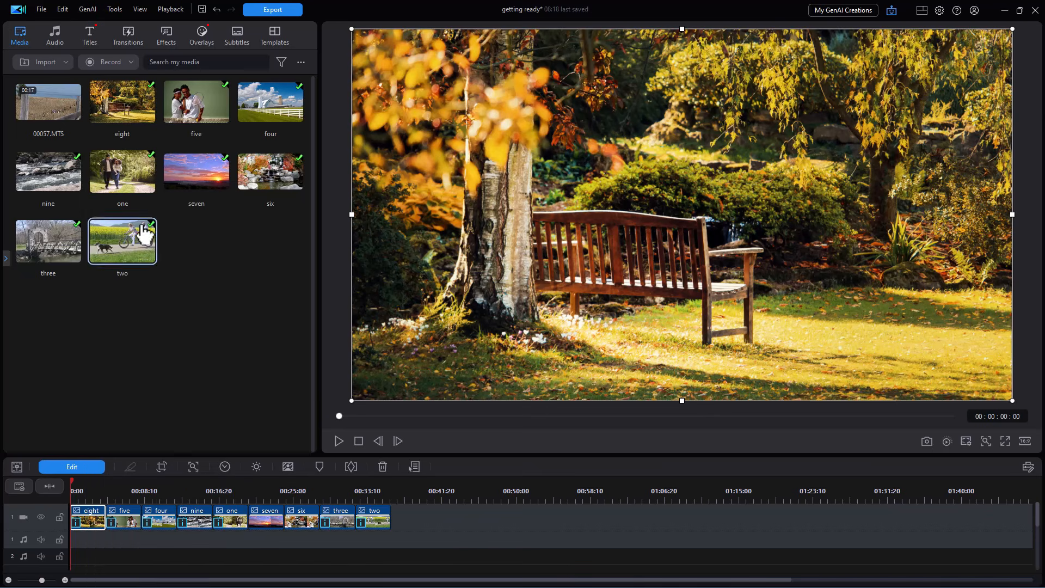
click(122, 520)
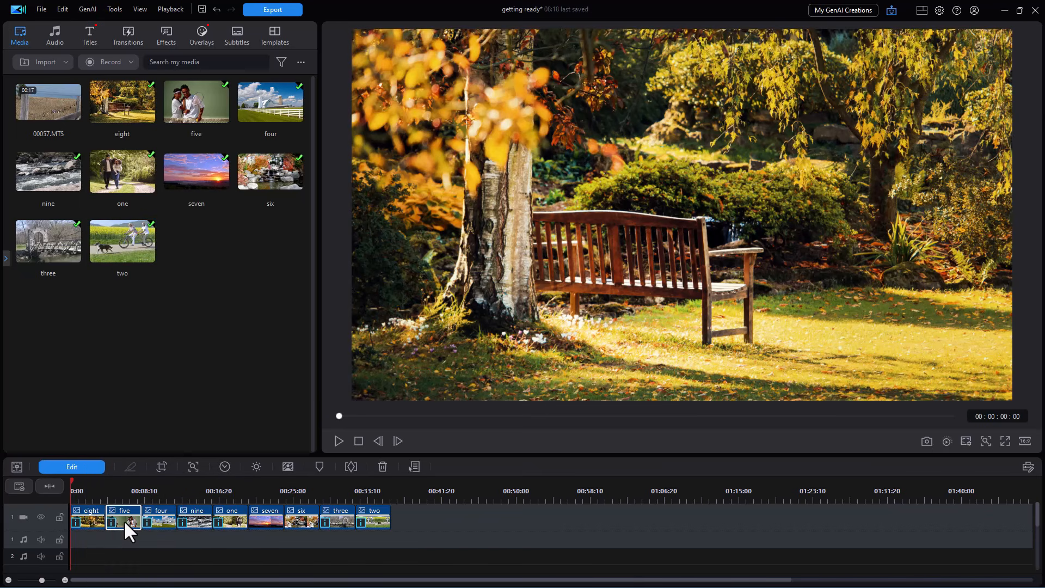
right_click(123, 520)
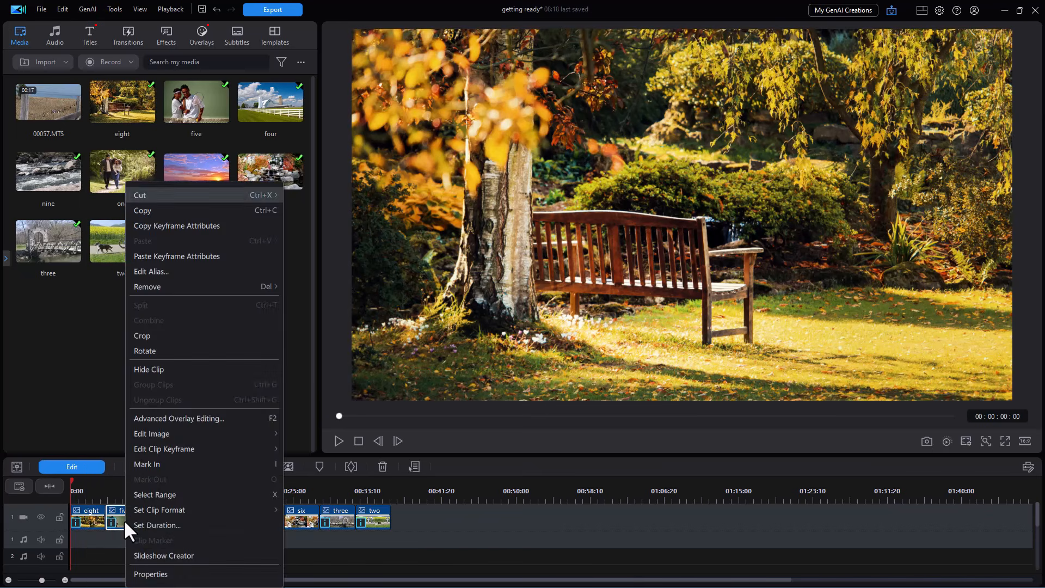
click(183, 257)
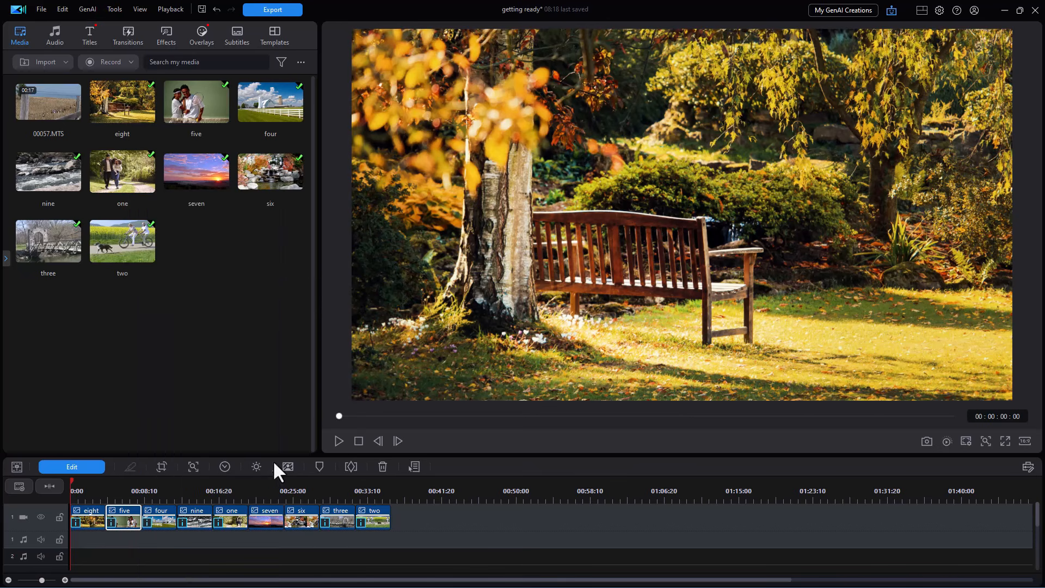
click(338, 442)
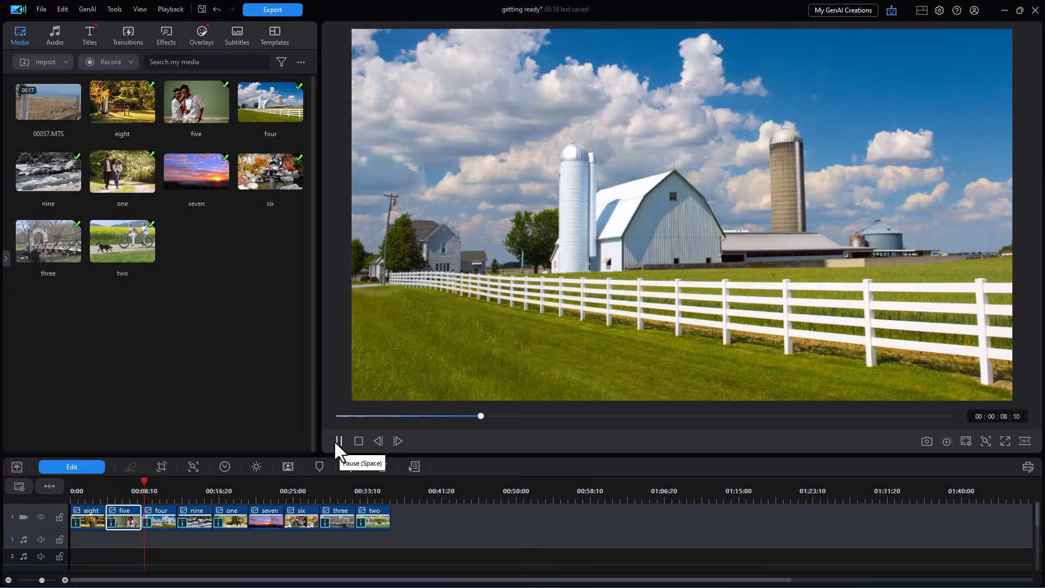
click(334, 440)
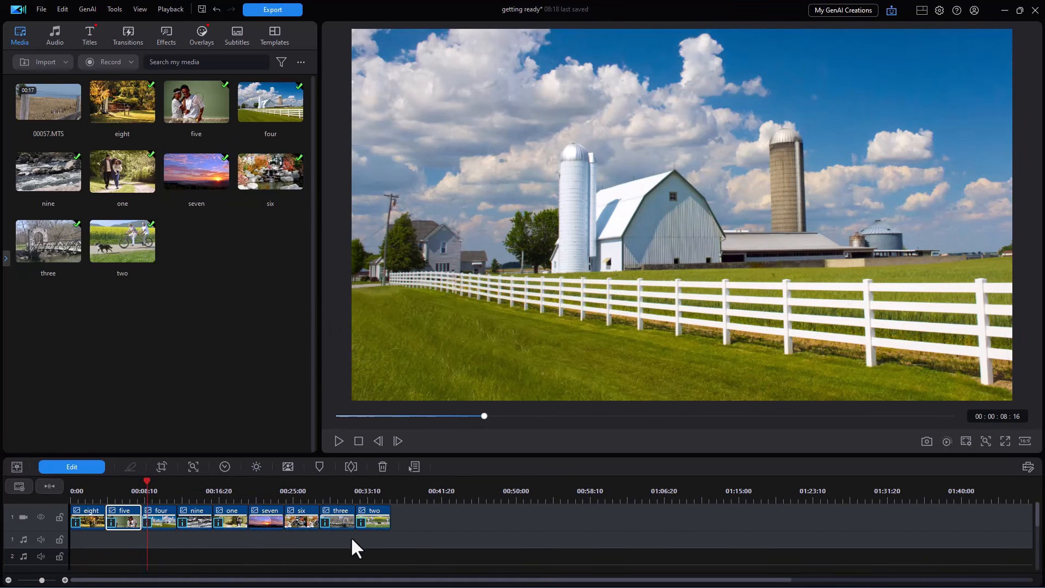
Step: Shift the 16:9 crop frame of the "one" clip upward to a Y position of 0.437 so the man's head is included
click(232, 517)
click(239, 501)
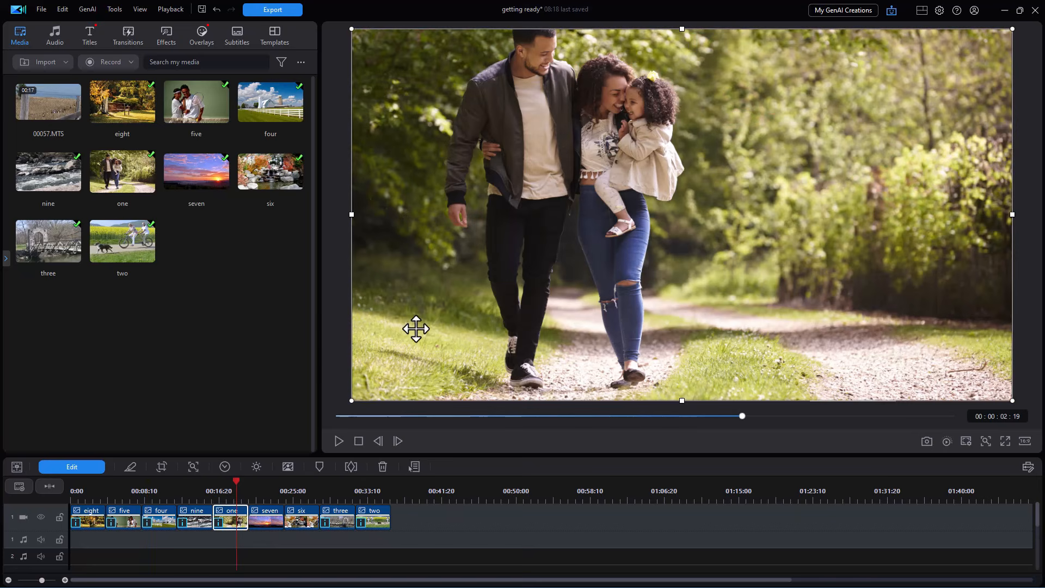
click(218, 522)
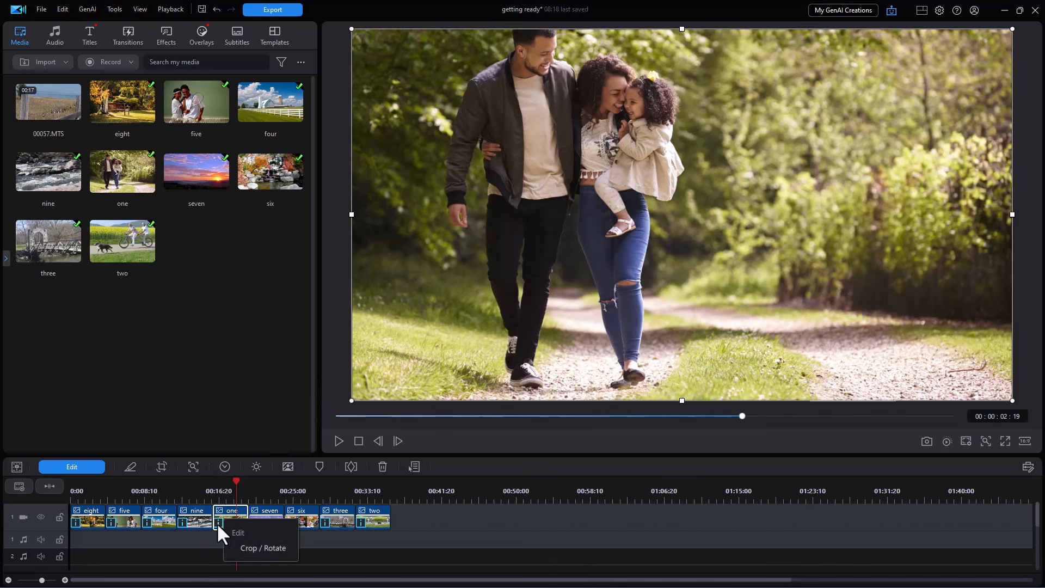
click(263, 549)
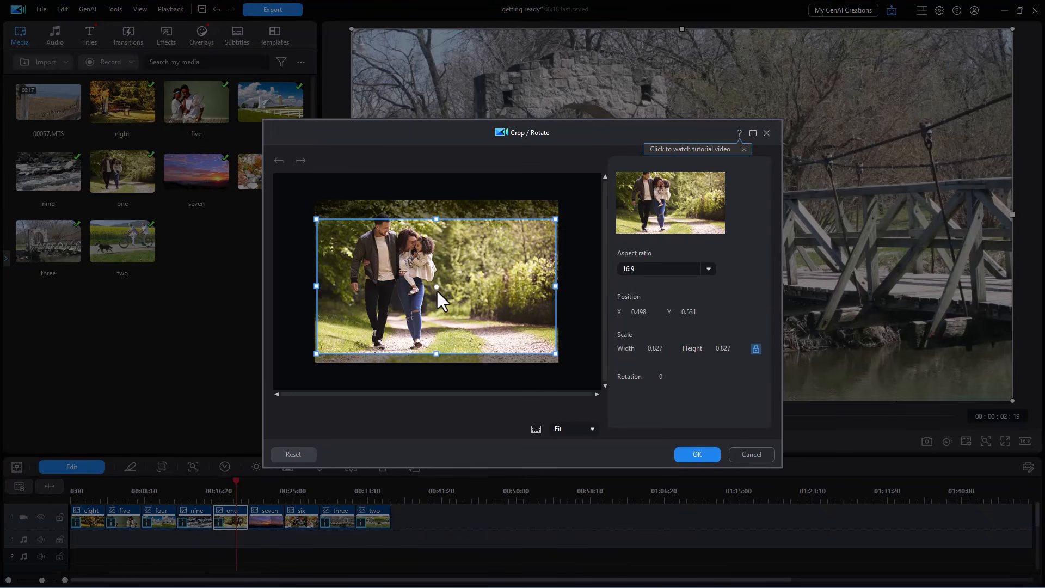
drag(436, 285, 435, 270)
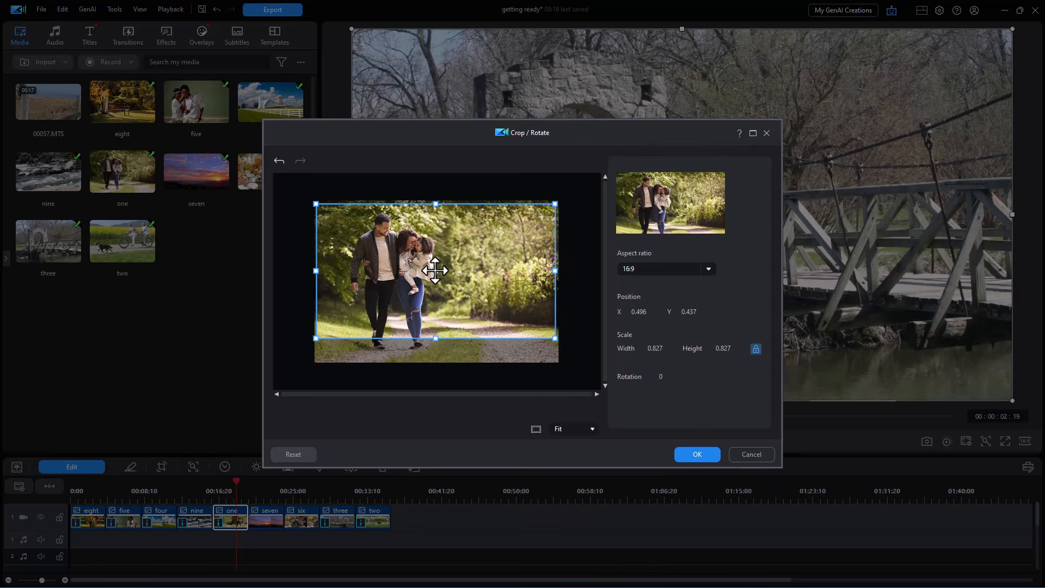
click(697, 454)
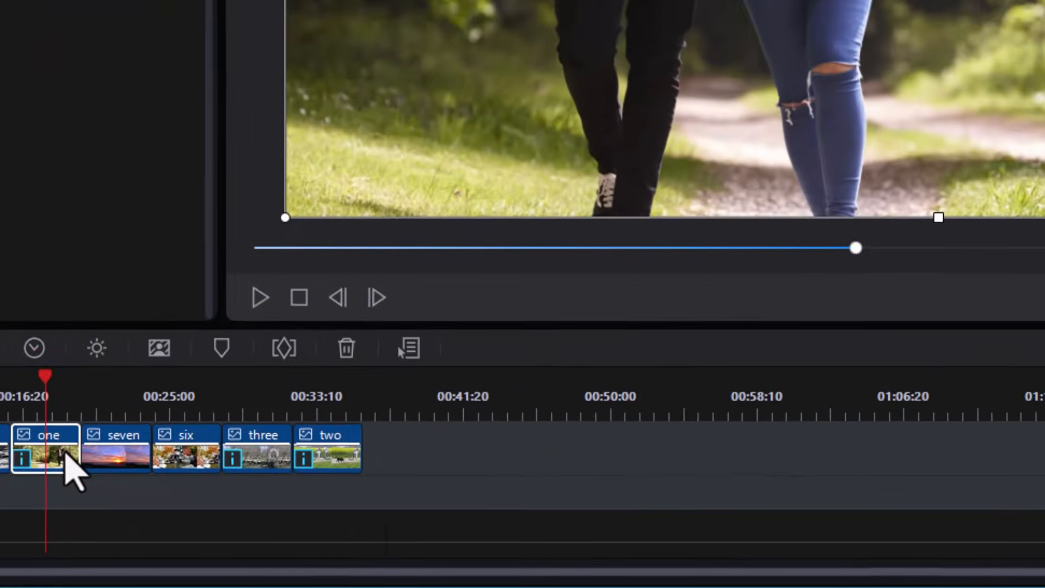
Step: In the color adjustment keyframes of the "one" clip, set the saturation to 0 at the clip's start
right_click(225, 522)
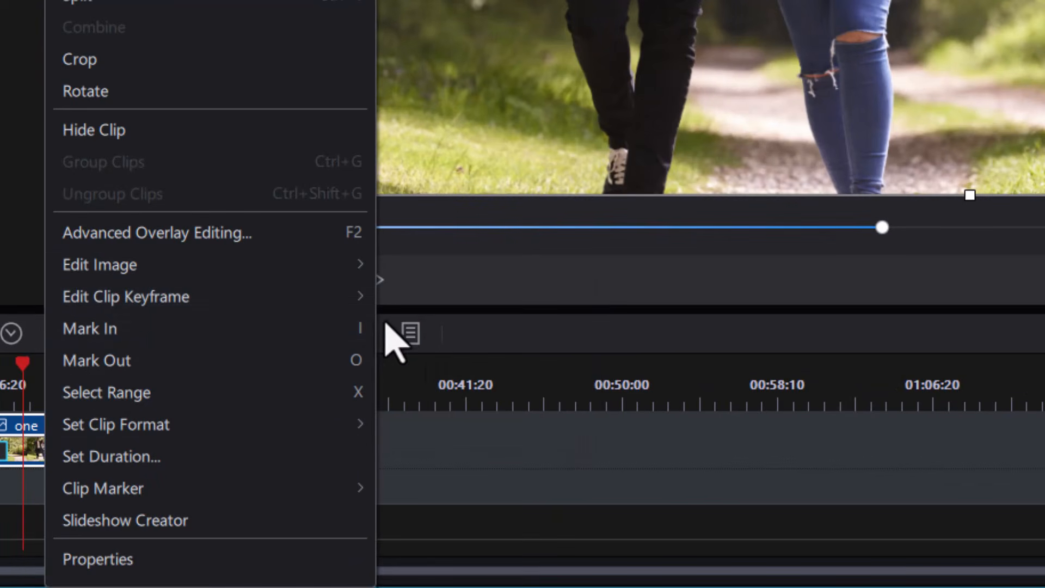
mouse_move(285, 299)
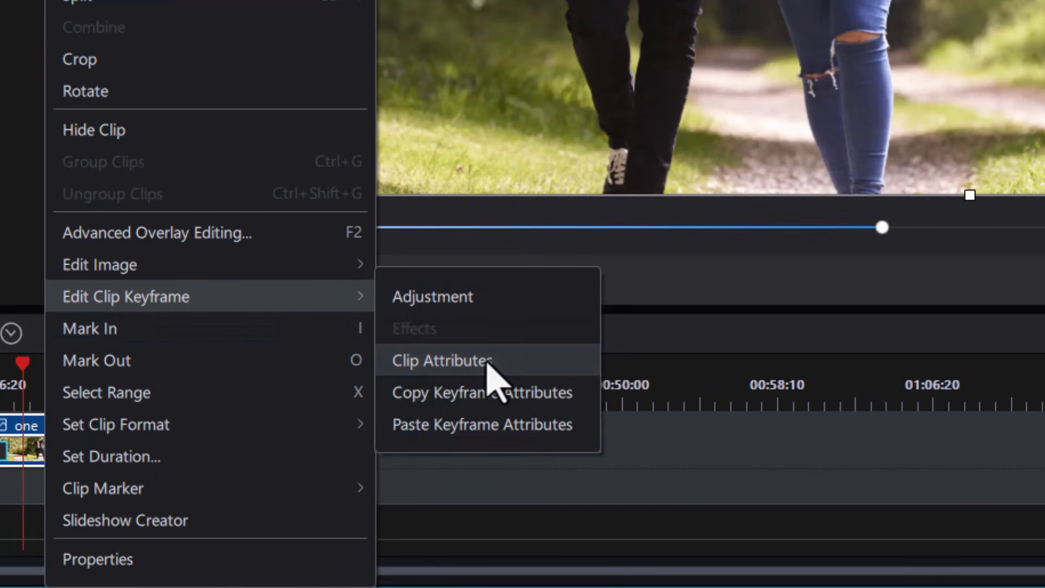
click(488, 363)
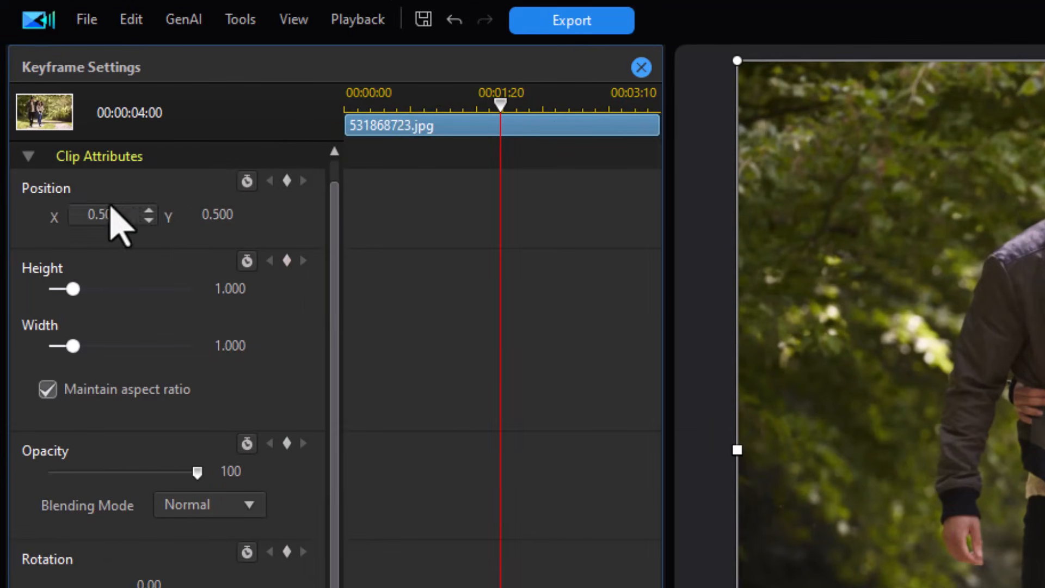
click(29, 156)
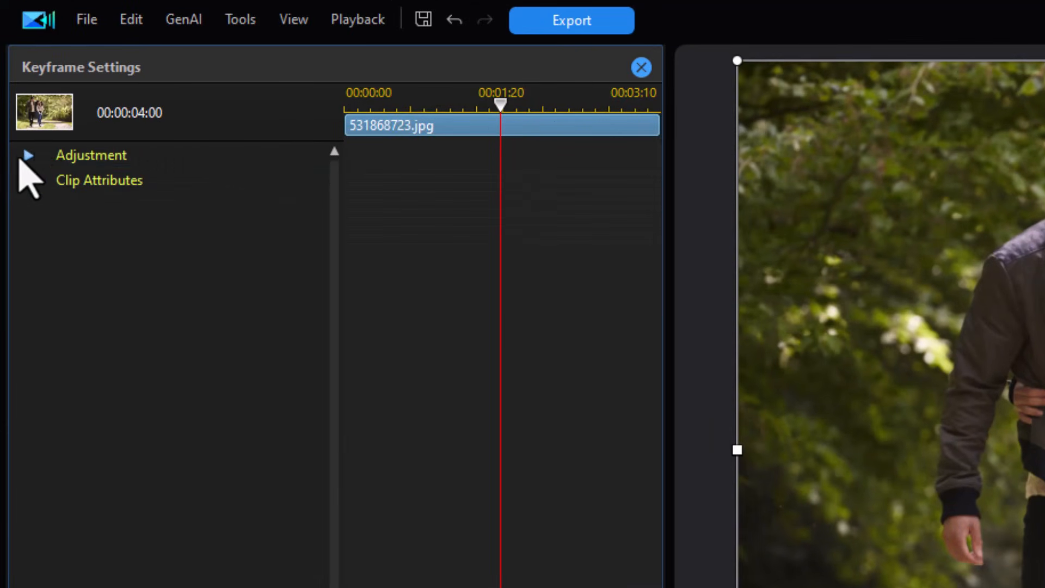
click(27, 156)
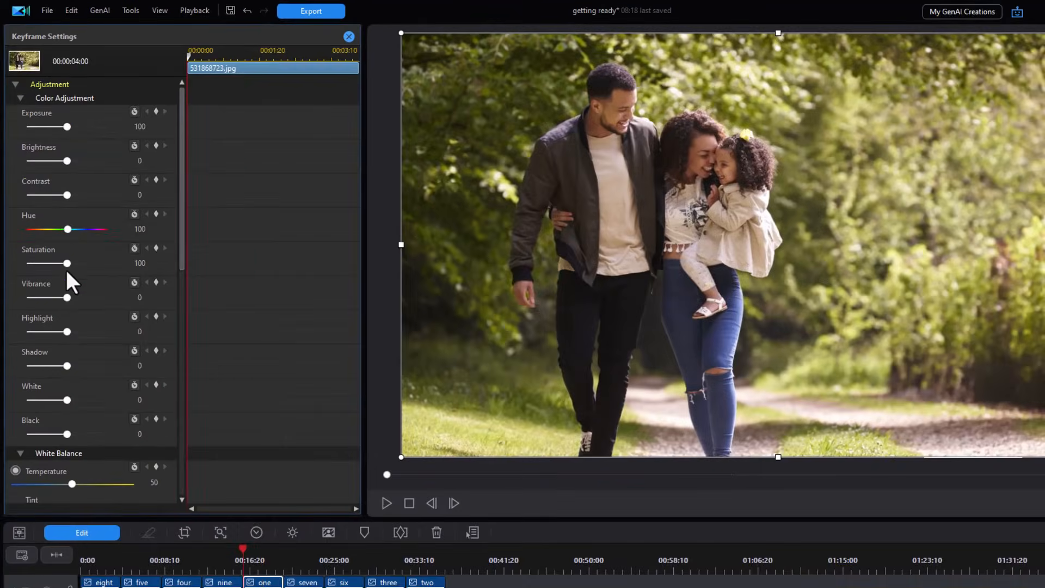
click(68, 263)
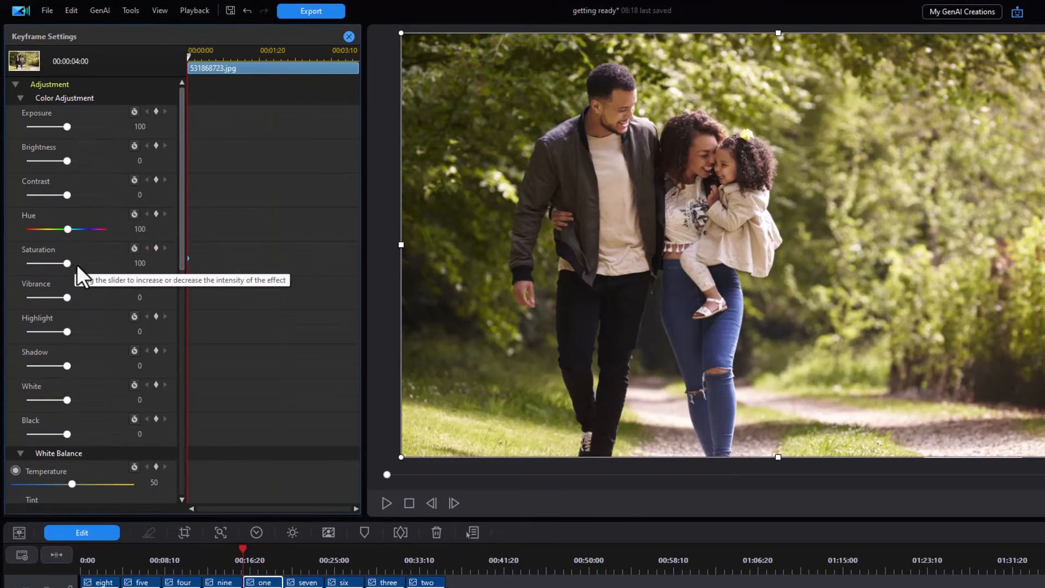
drag(67, 263, 5, 263)
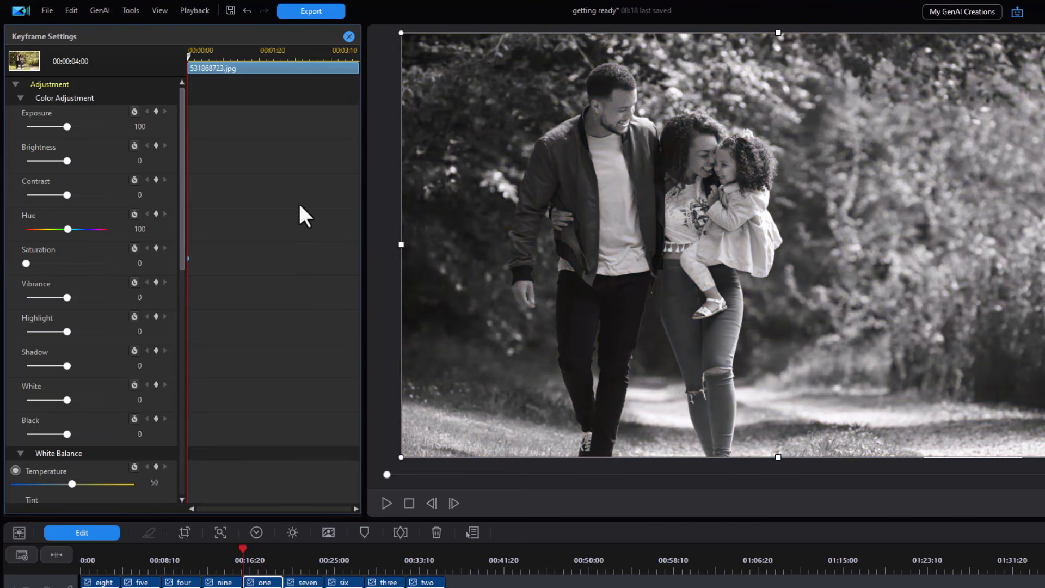
Step: Add a saturation keyframe of about 102 at 00:00:03:10 of the "one" clip and preview the color change from the start
click(344, 56)
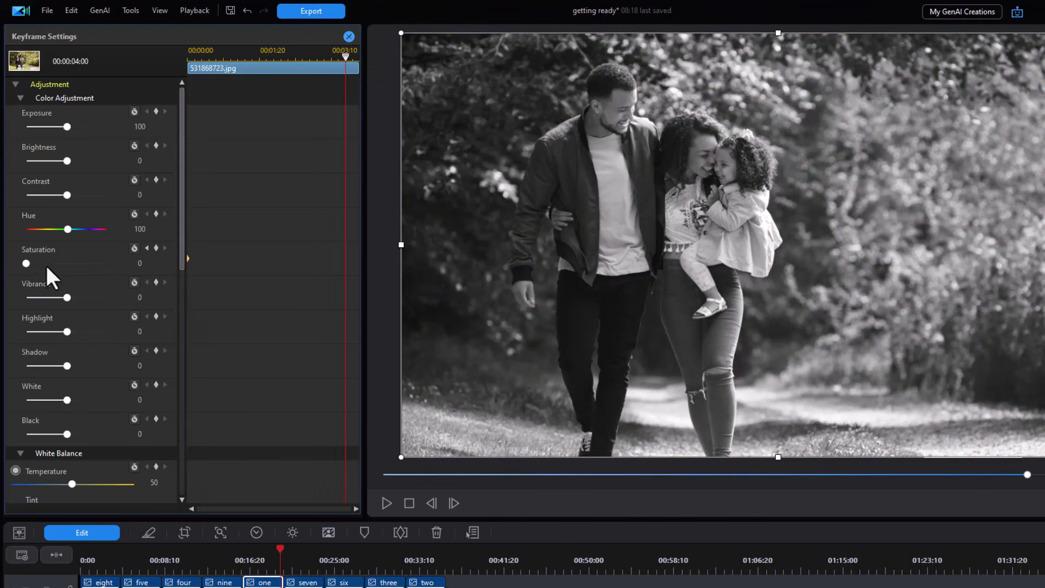
drag(27, 263, 58, 263)
drag(64, 264, 67, 265)
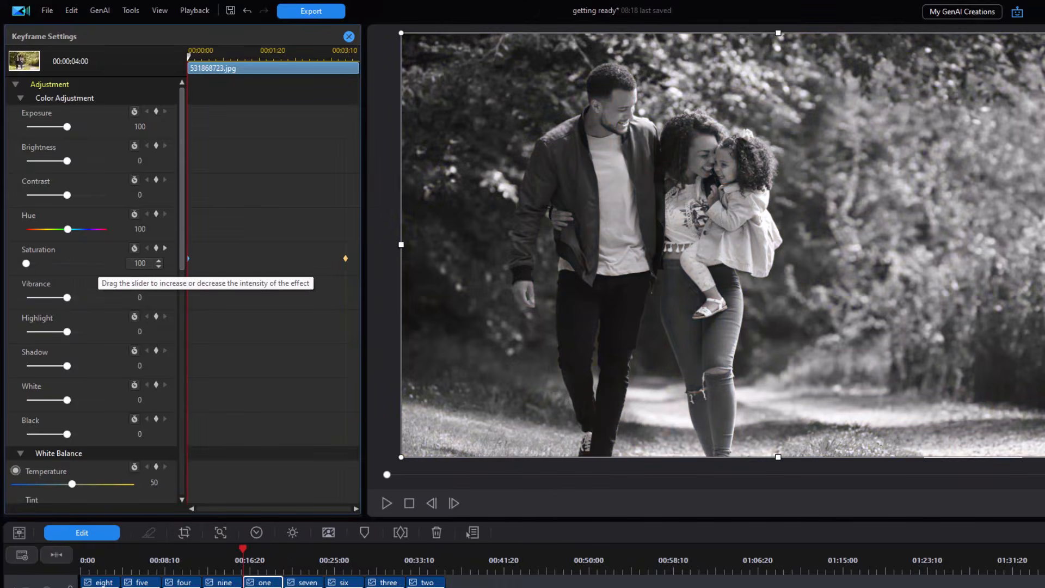
key(Return)
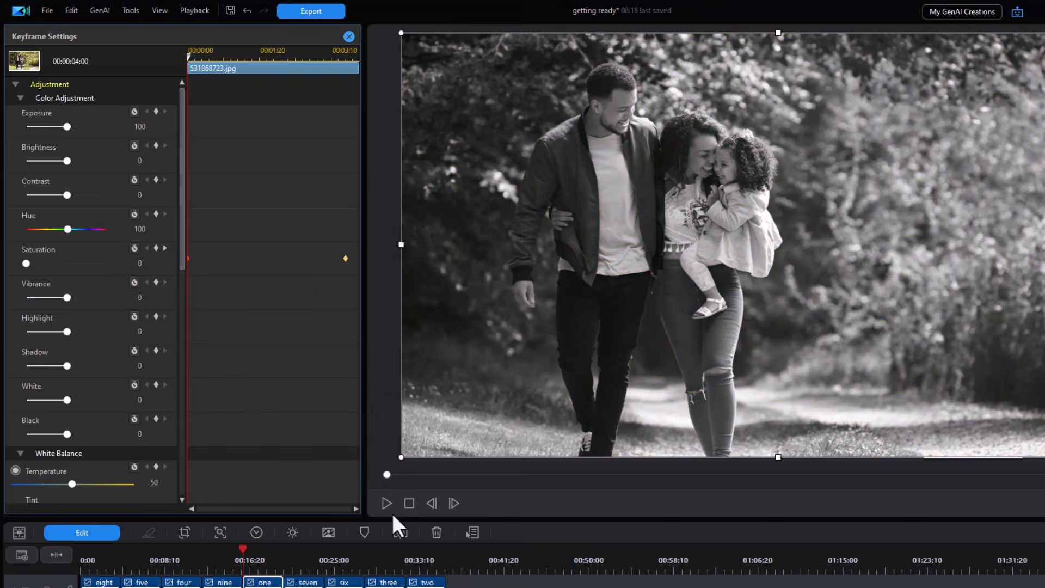
click(386, 502)
Step: Move the second saturation keyframe of the "one" clip earlier, to about 00:00:01:20, and play back the result
drag(345, 268, 278, 280)
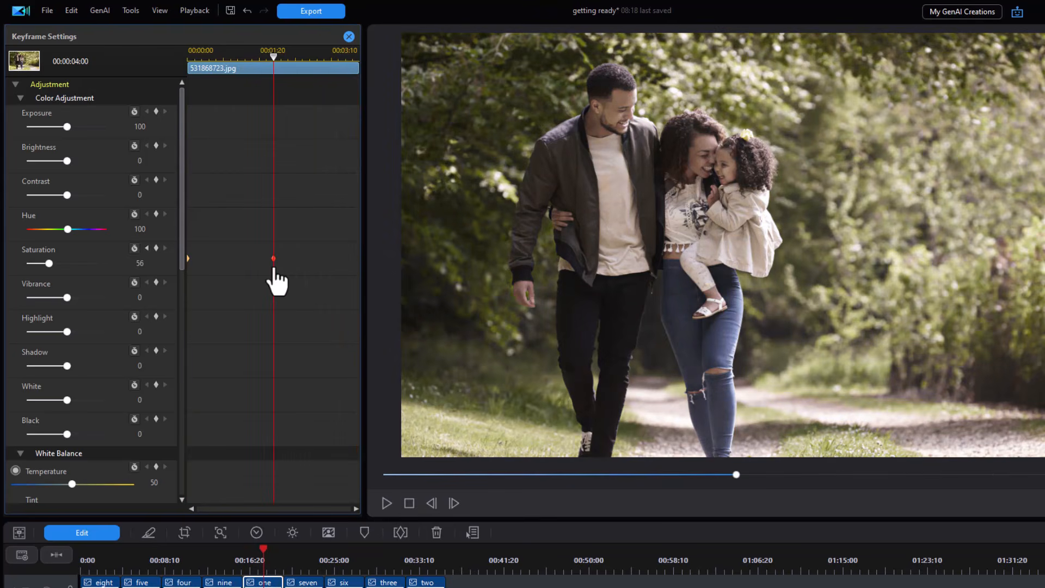
click(386, 502)
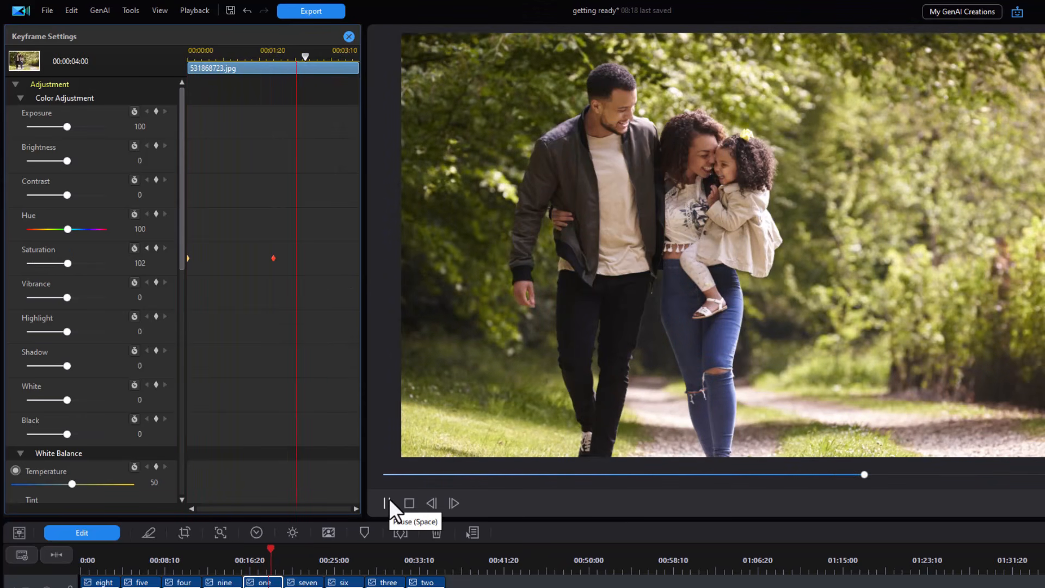
click(388, 501)
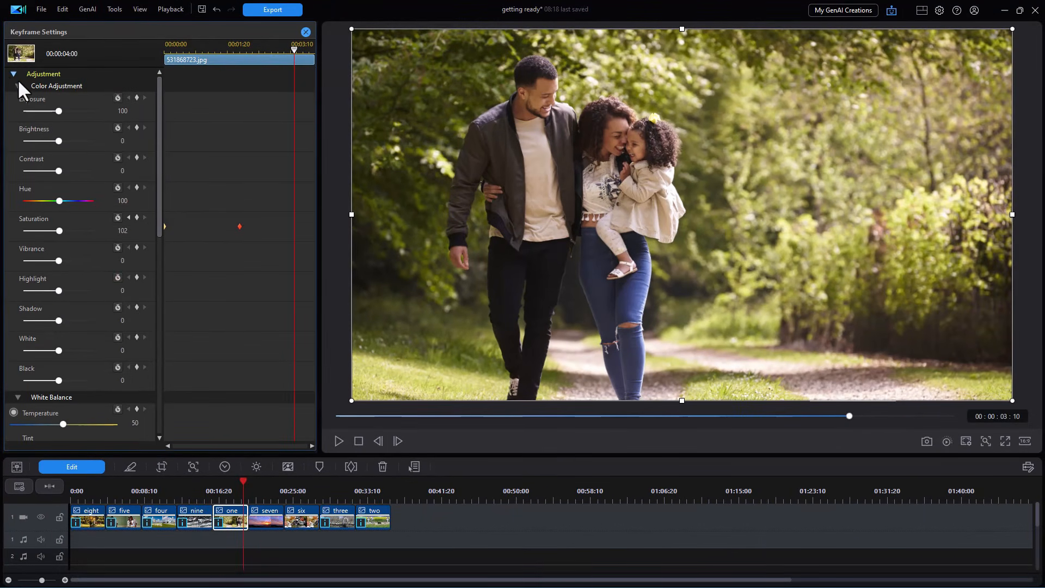
Step: Collapse the adjustment settings of the "one" clip and show its clip attributes
click(18, 86)
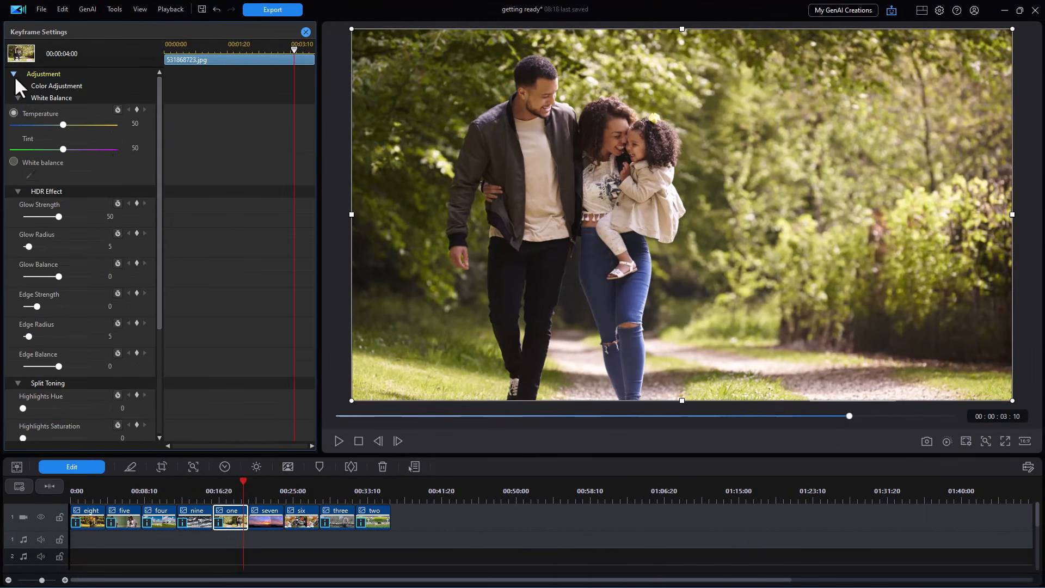
click(14, 75)
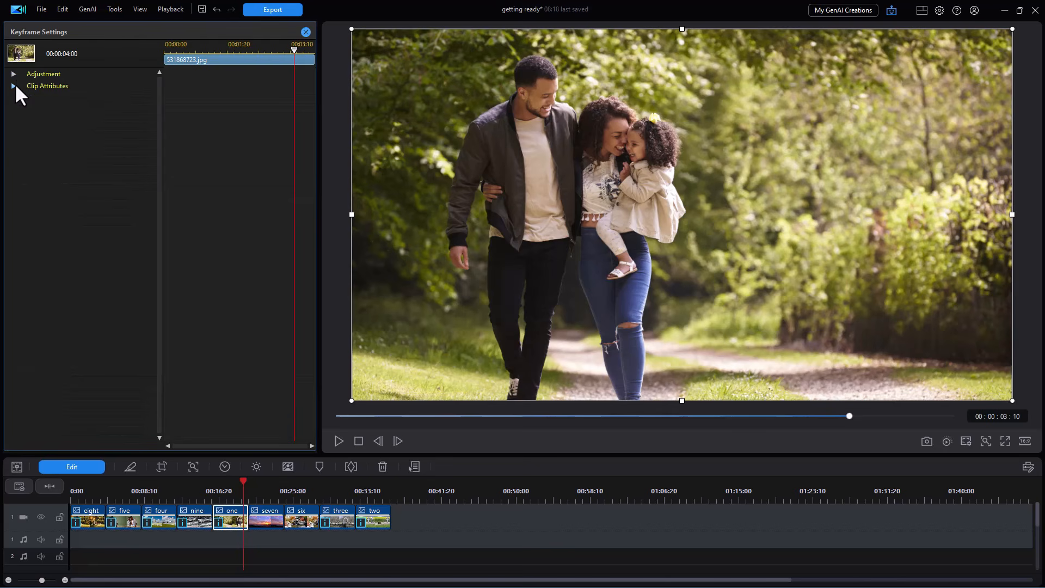
click(14, 86)
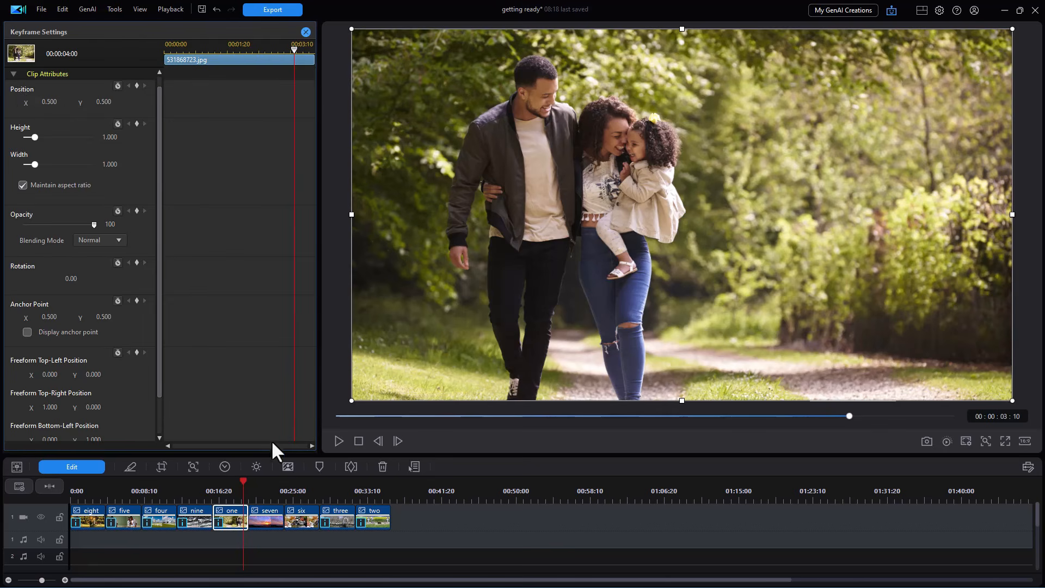
Step: Copy the keyframe attributes of the "one" clip and paste them onto the "seven" clip
right_click(229, 518)
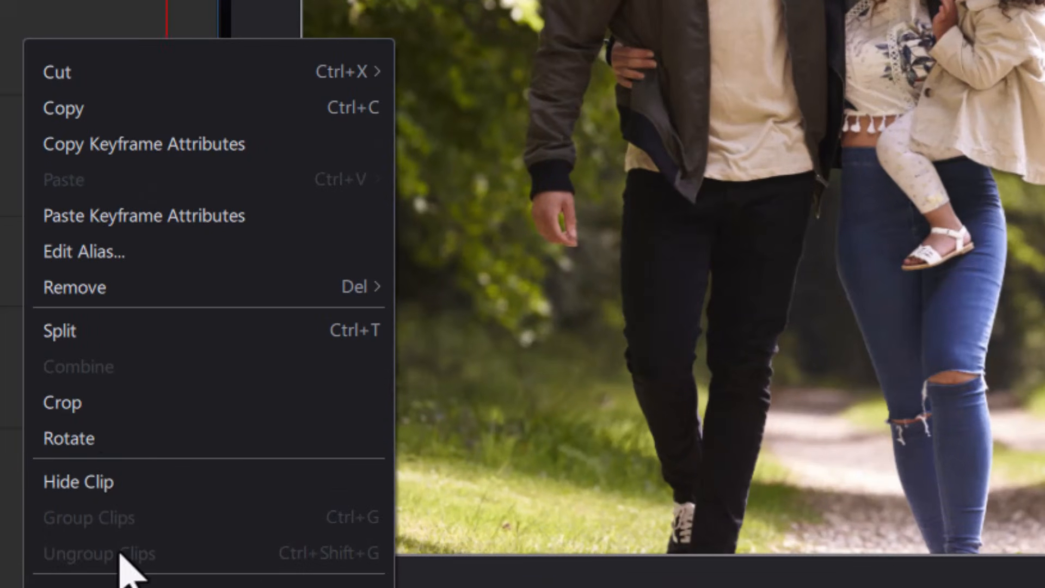
click(152, 144)
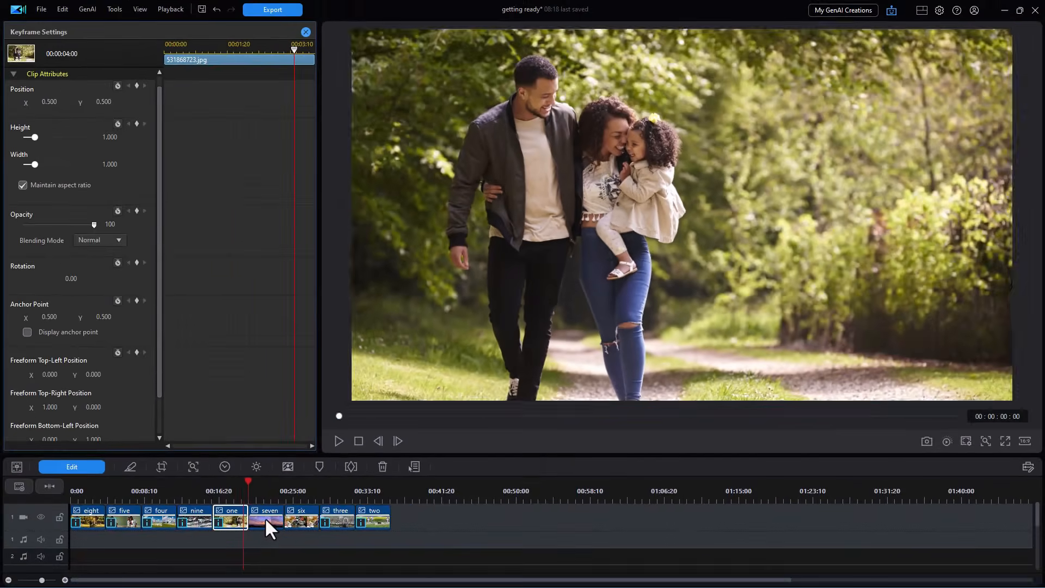
click(264, 517)
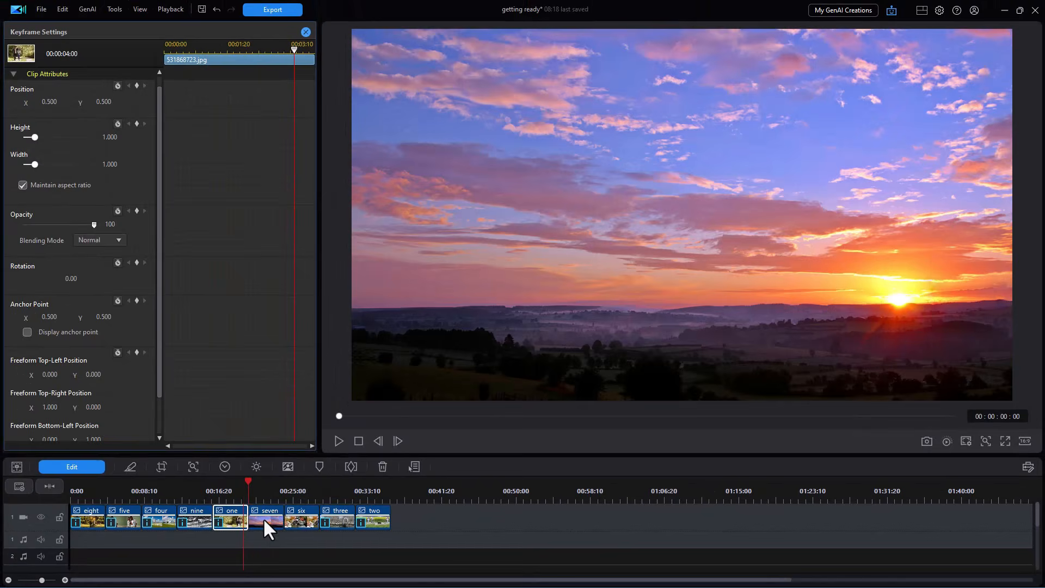
right_click(267, 518)
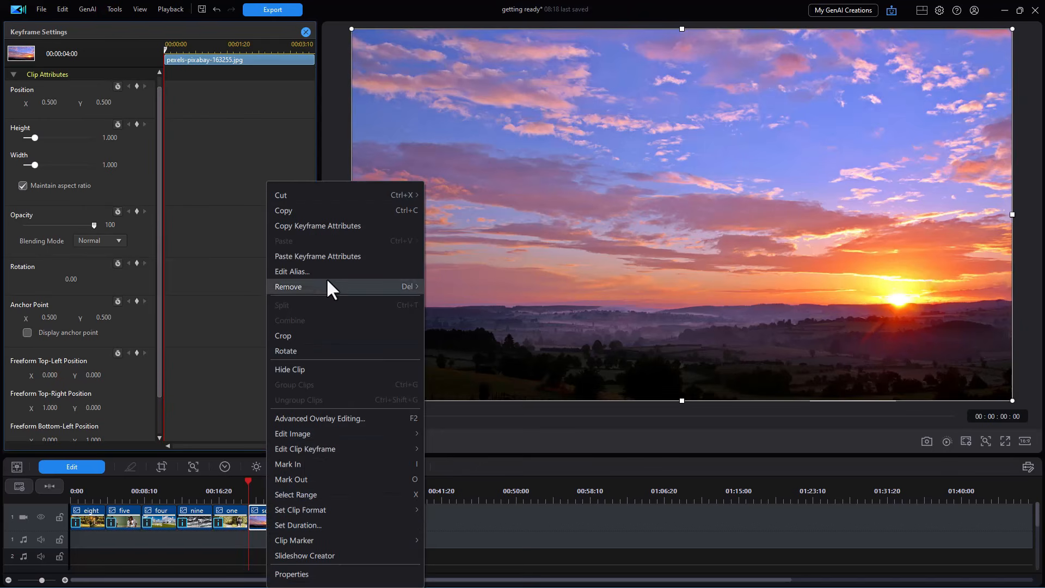
click(329, 256)
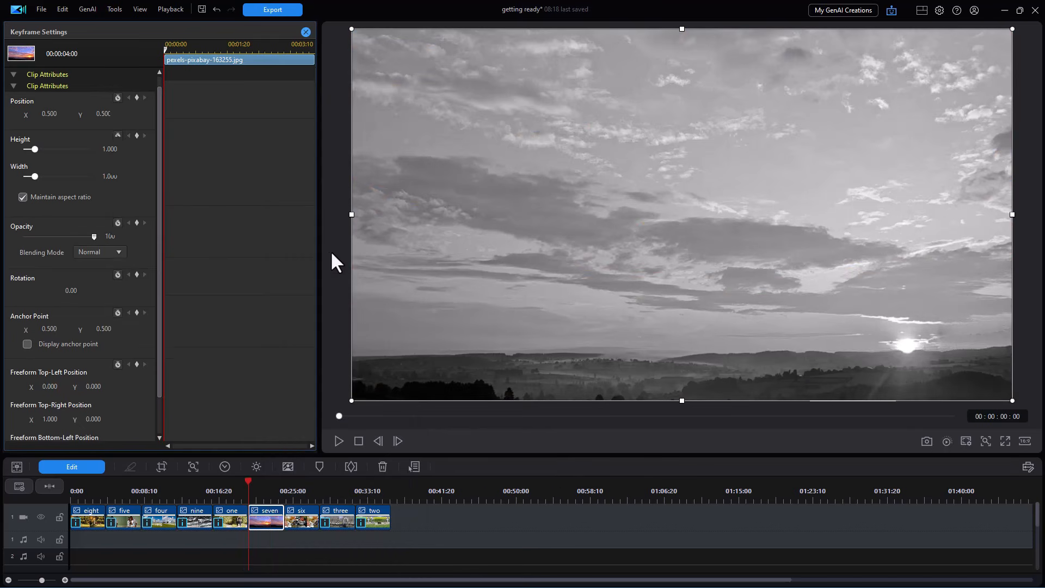
Step: Preview the pasted saturation animation on the "seven" clip and close its keyframe settings
click(338, 440)
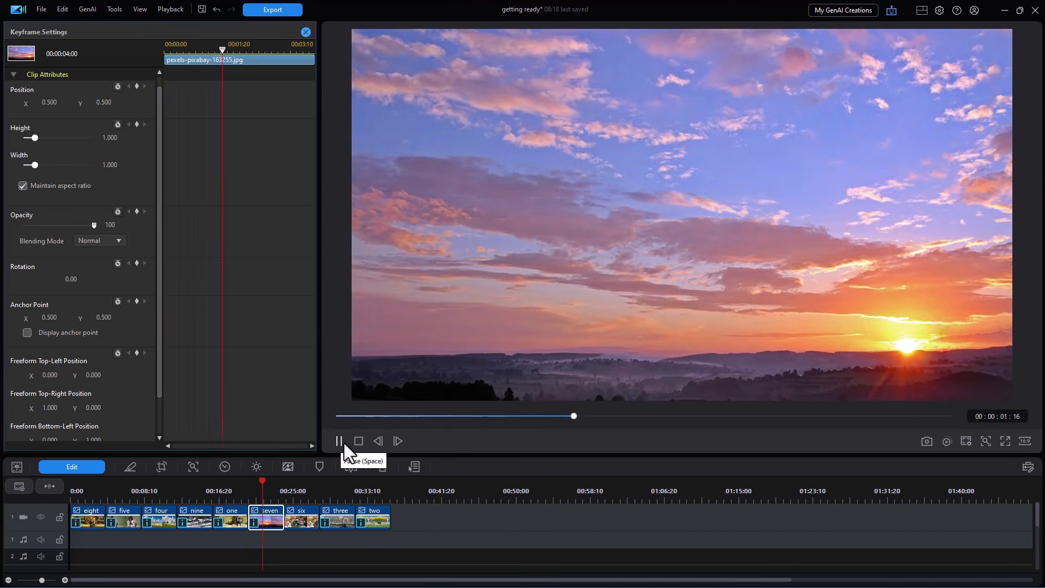
click(339, 441)
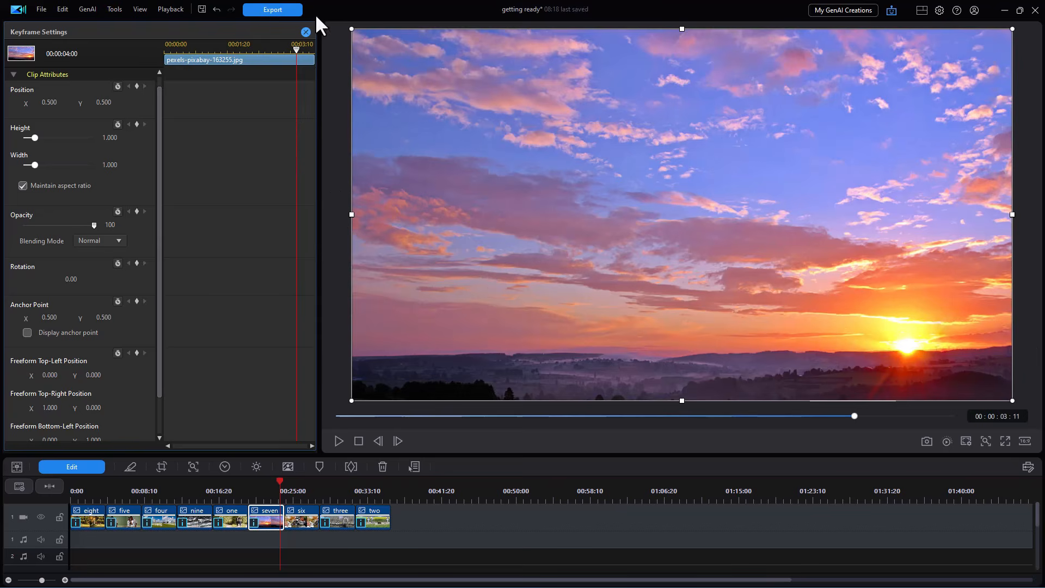
click(305, 32)
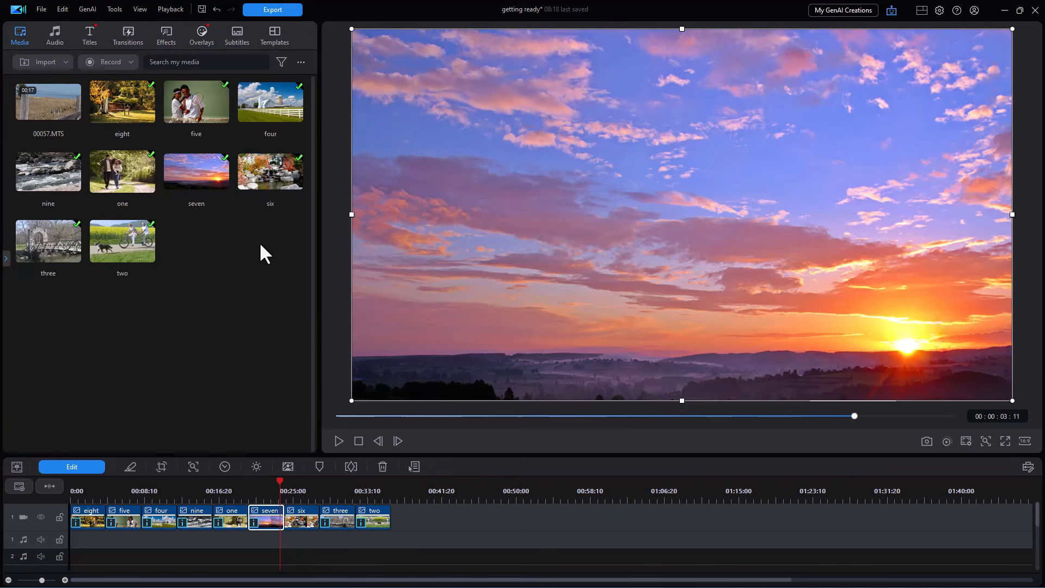